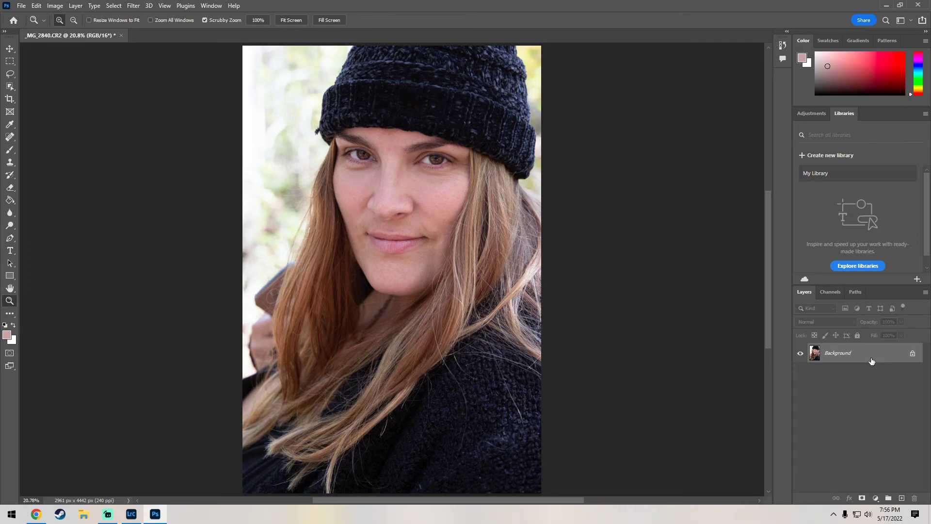
Duplicate the Background layer and add a Curves adjustment layer above the copy
key("ctrl+j")
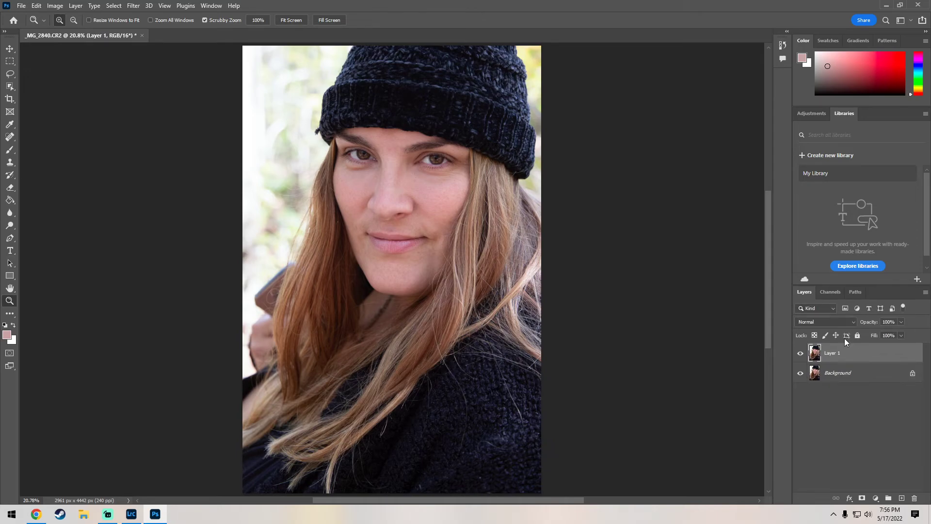
left_click(876, 499)
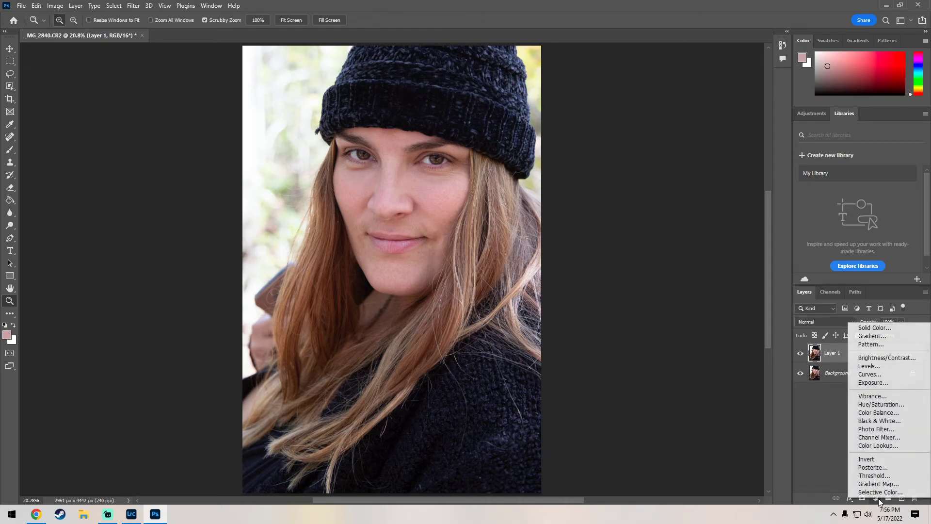
left_click(884, 376)
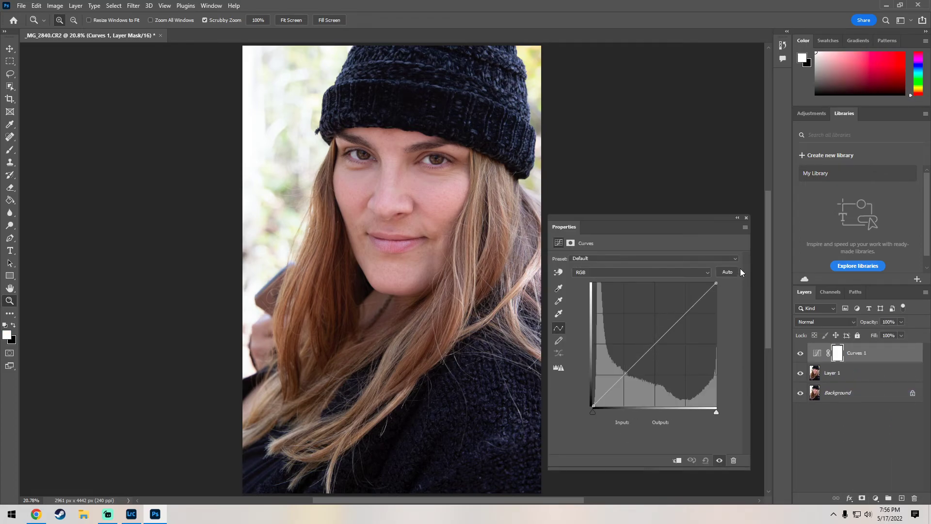
left_click(747, 218)
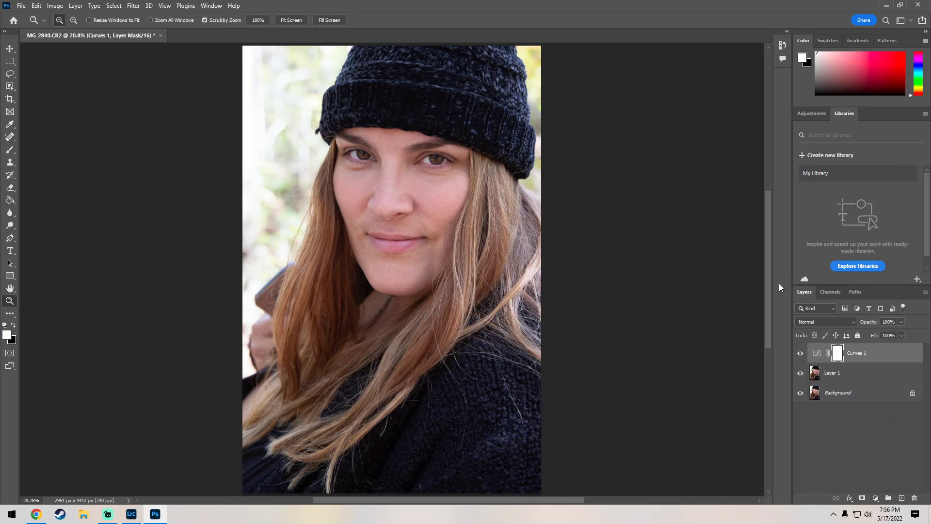
Brighten the midtones of the Curves adjustment by raising its midpoint to input 130, output 150
left_click(817, 357)
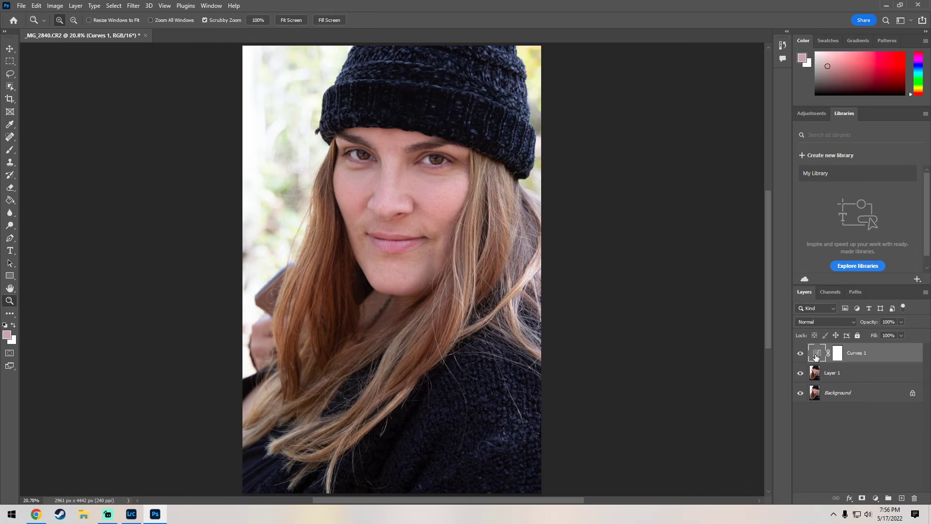
double_click(816, 357)
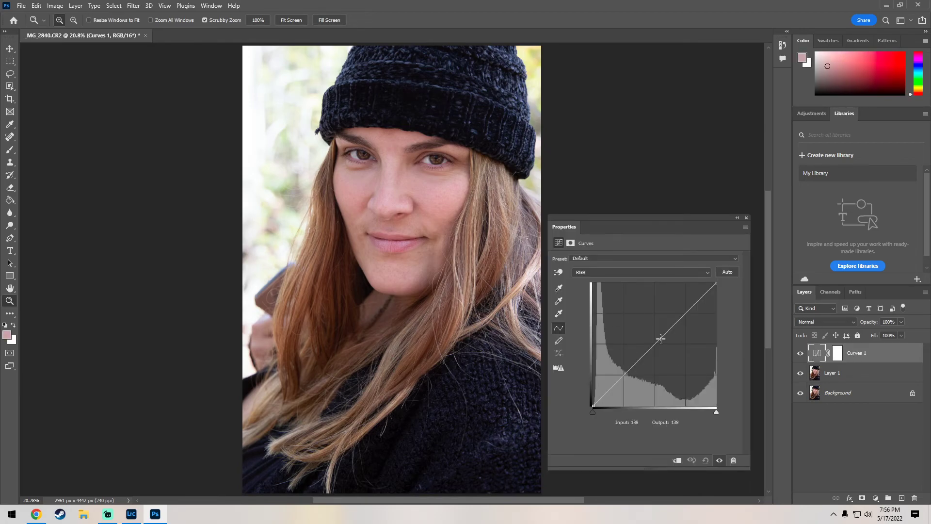
left_click_drag(660, 338, 656, 333)
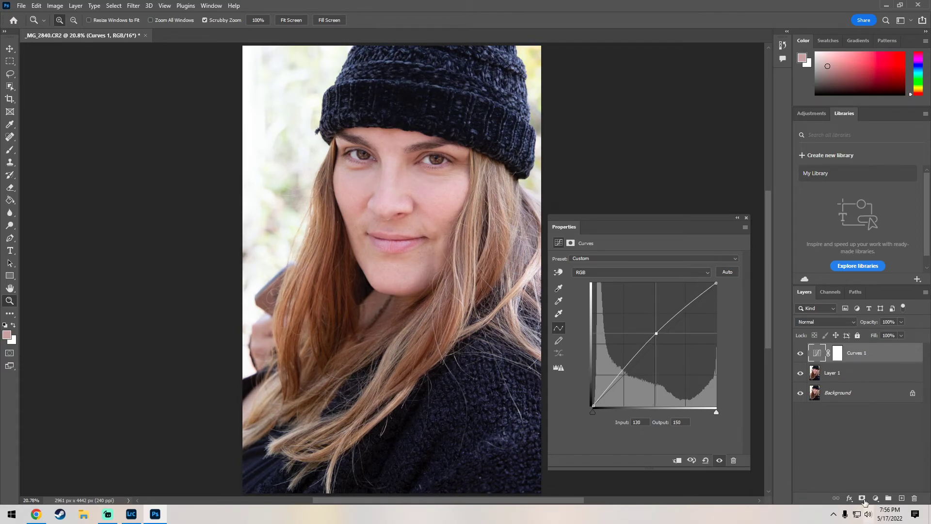
left_click(860, 435)
left_click(835, 371)
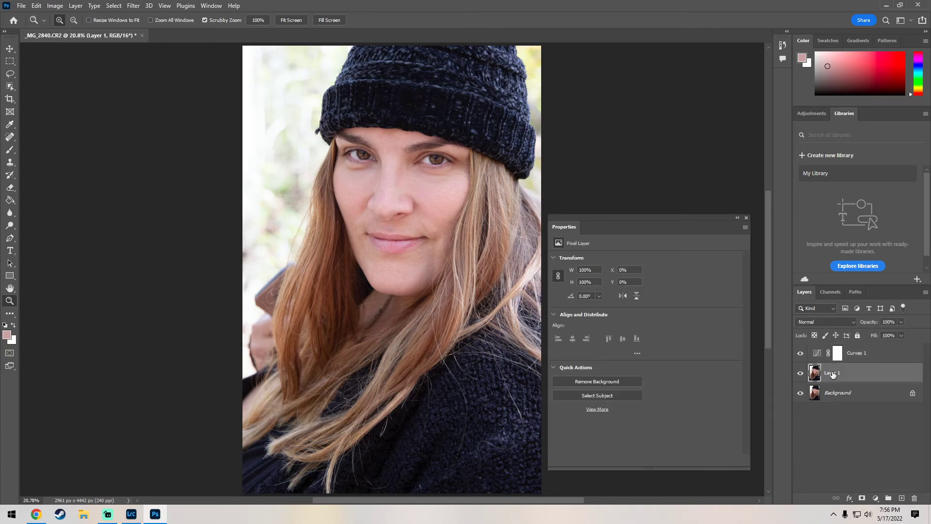
Add a Hue/Saturation adjustment layer above the Curves layer
left_click(841, 357)
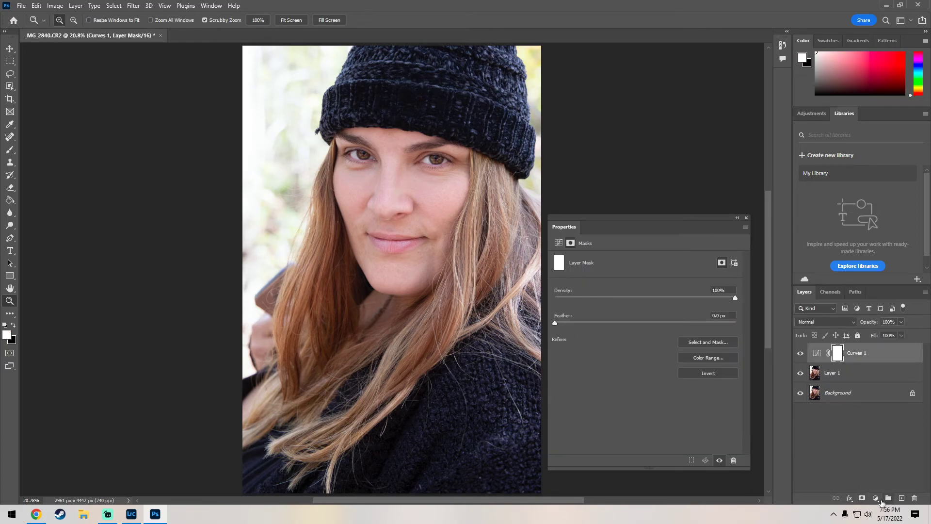
left_click(876, 499)
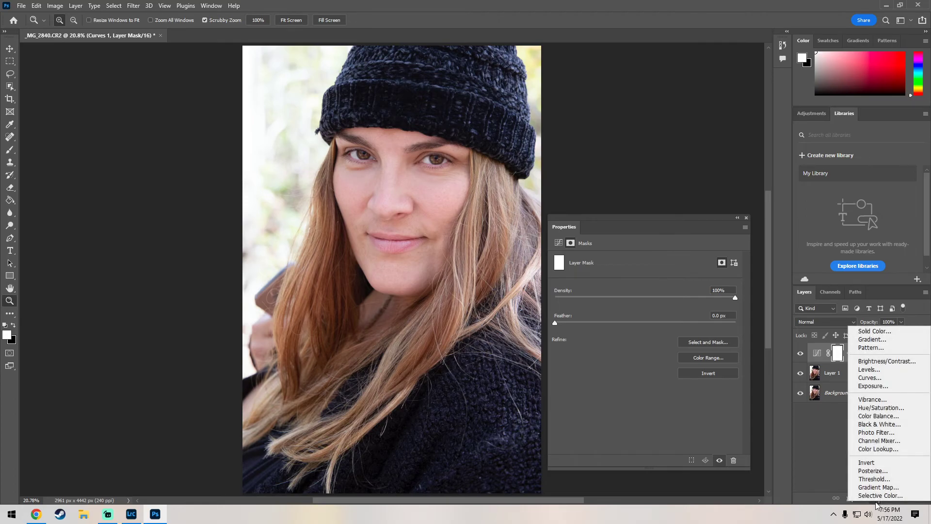
left_click(876, 408)
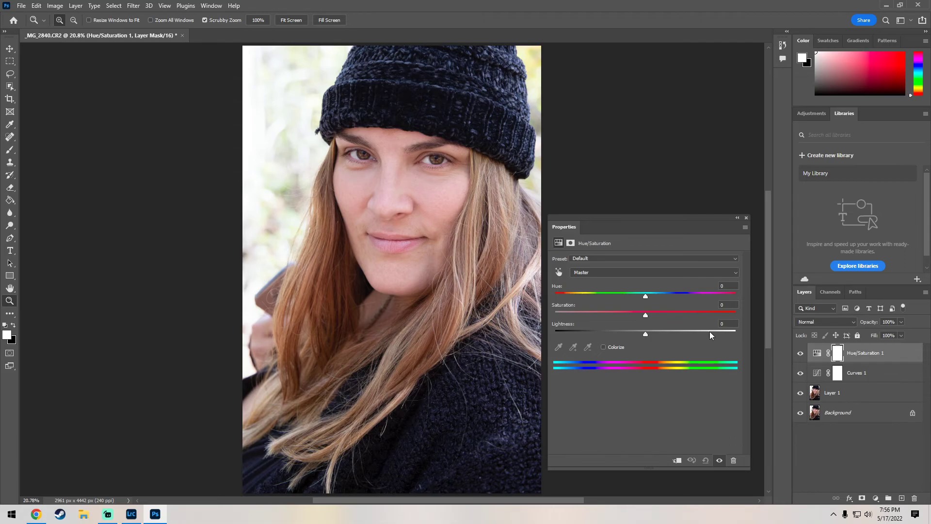
Set the Hue/Saturation adjustment to Hue +11, Saturation +14 and Lightness -8, judging the effect on the eyes
left_click(430, 155)
left_click_drag(430, 155, 431, 155)
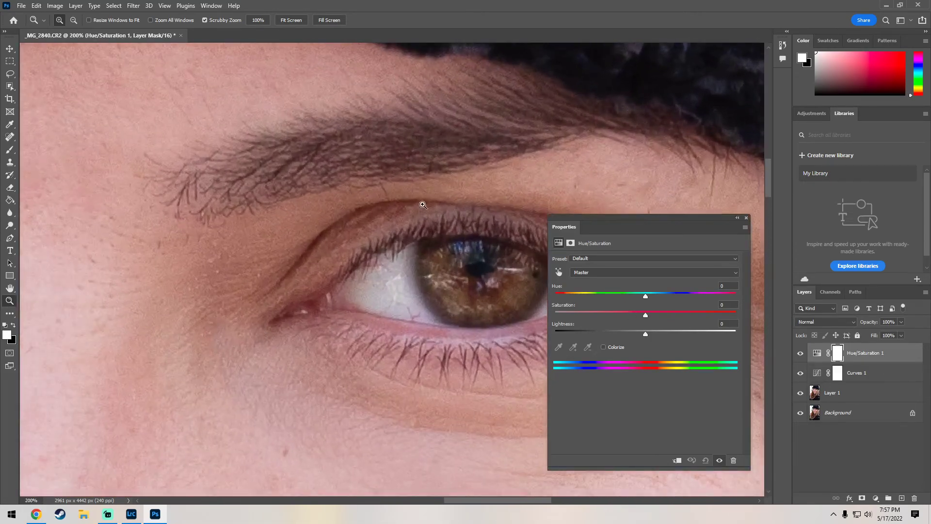
right_click(217, 237)
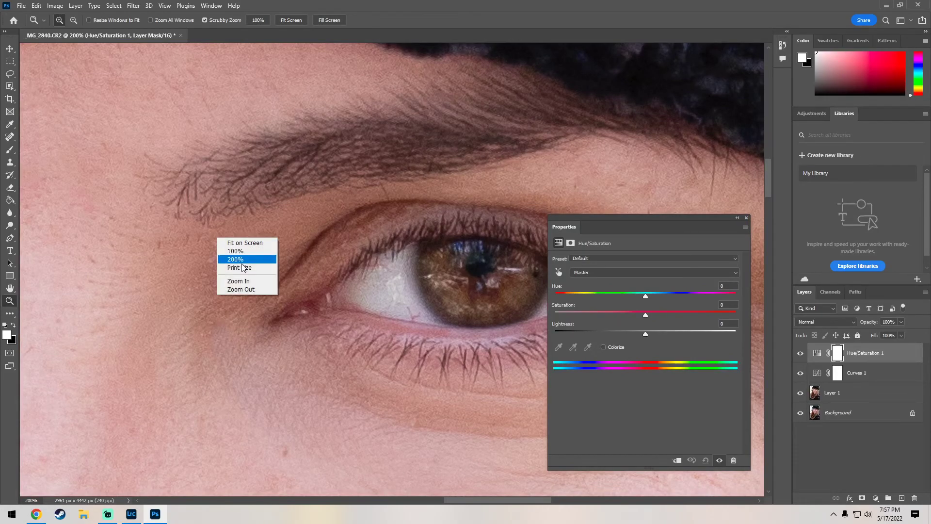
left_click(243, 290)
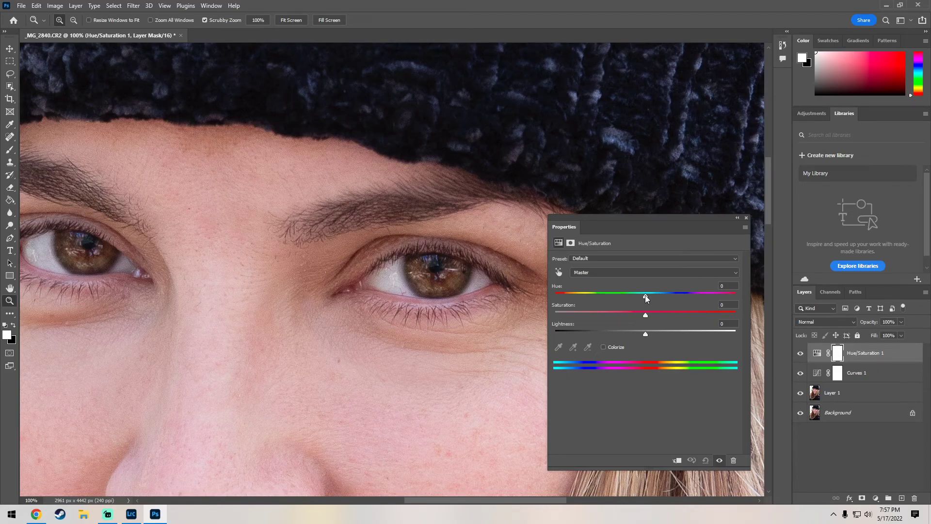
left_click_drag(645, 294, 670, 301)
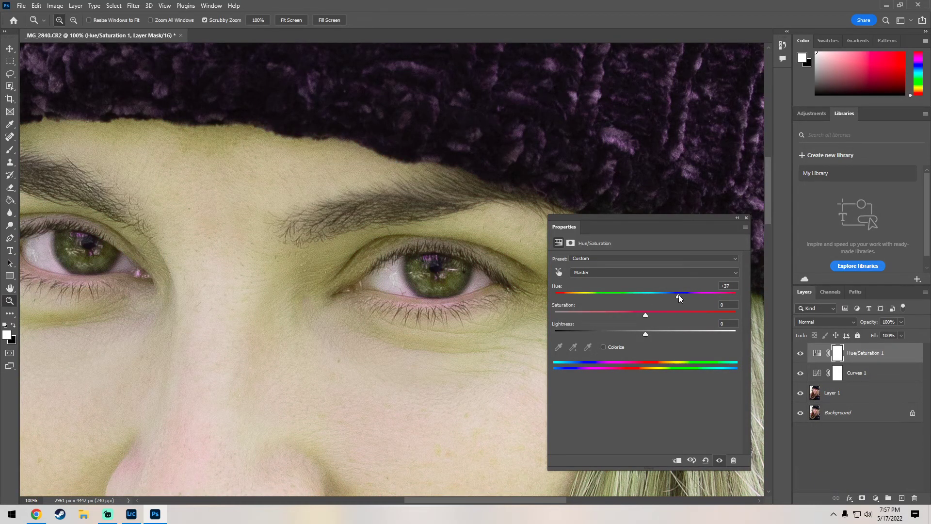
left_click_drag(673, 293, 656, 292)
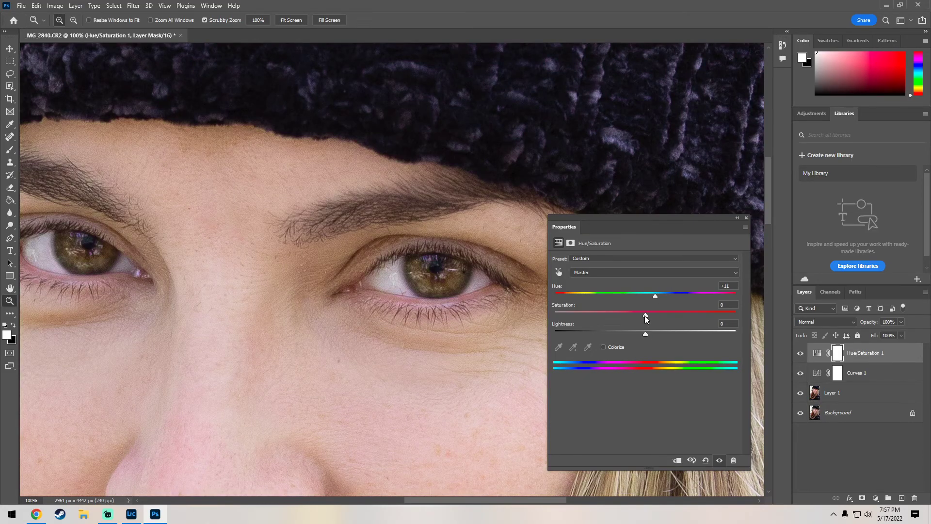
left_click_drag(645, 316, 665, 313)
mouse_move(644, 333)
left_mouse_down()
mouse_move(606, 339)
mouse_move(636, 336)
left_mouse_up()
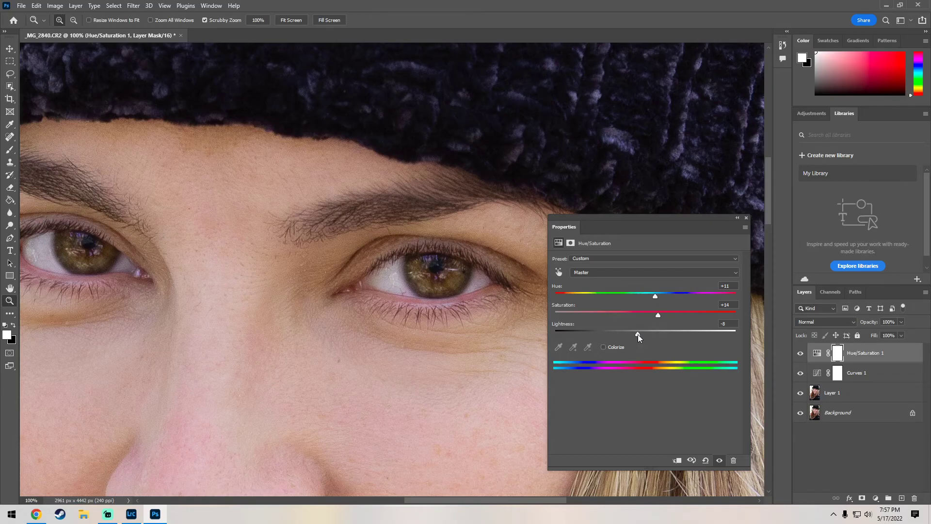
left_click(746, 218)
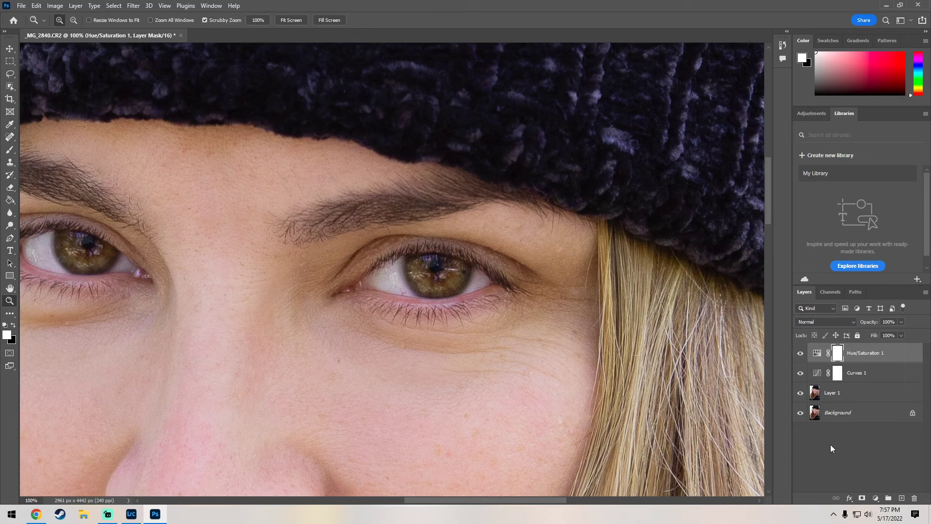
Group the Hue/Saturation and Curves adjustment layers together
left_click(851, 374, "shift")
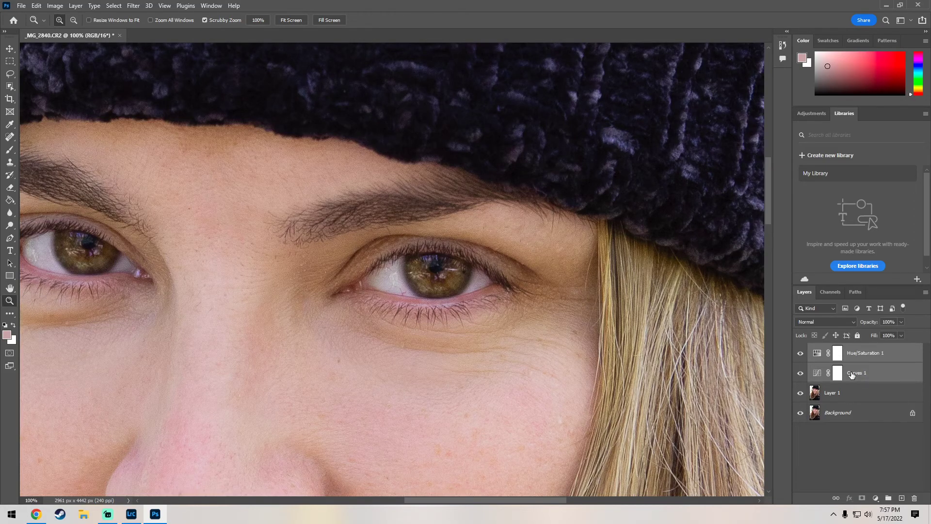
key("ctrl+g")
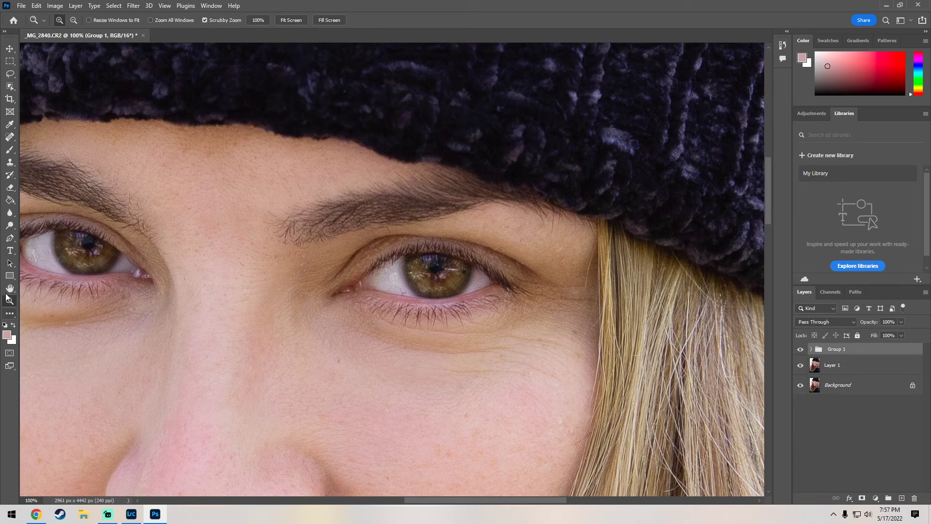
right_click(327, 203)
left_click(357, 211)
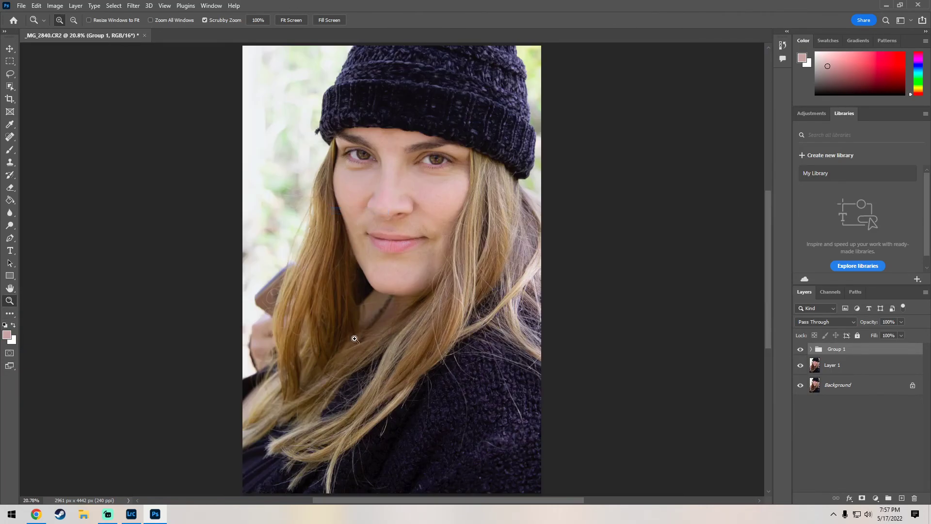
Compare the image with the adjustment group hidden and shown, and give the group a layer mask inverted to black
left_click(800, 350)
left_click(800, 350)
left_click(861, 500)
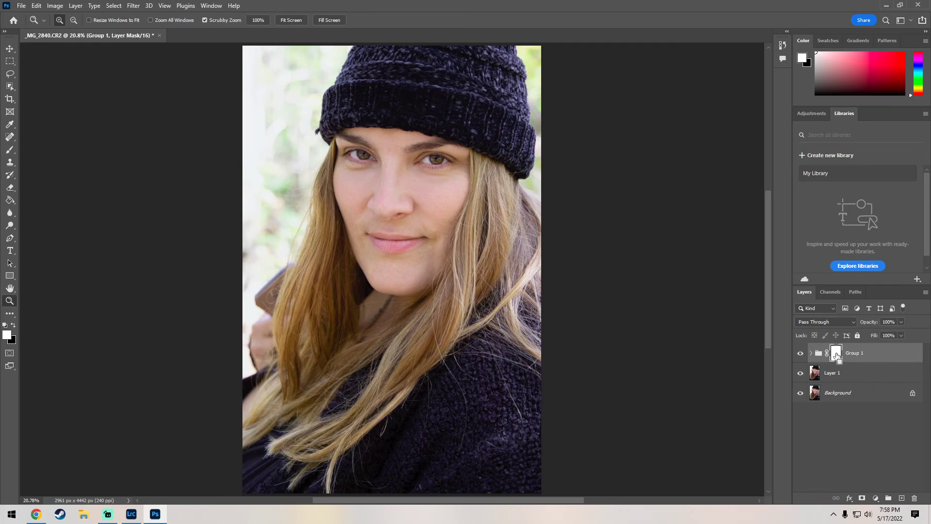
key("ctrl+i")
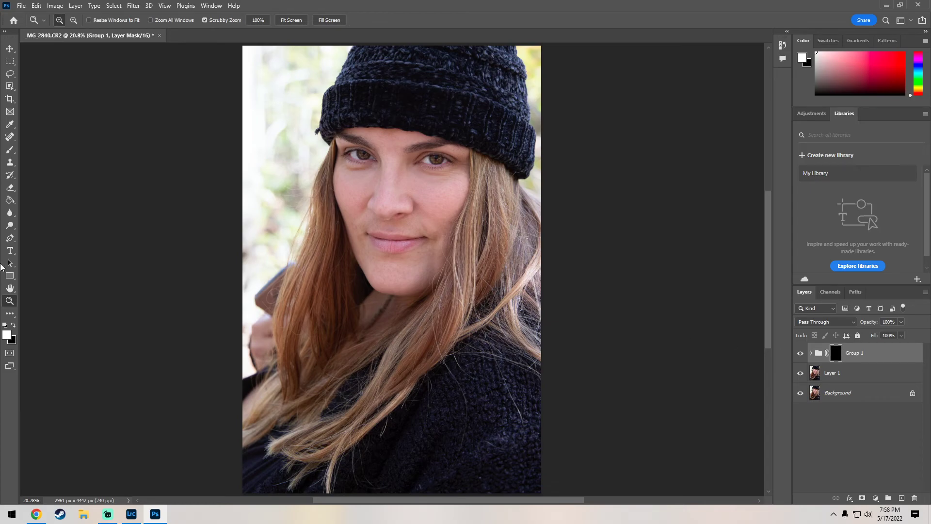
Paint white over both irises on the group's mask with a soft brush at 51% opacity and 39% flow
left_click_drag(417, 136, 769, 171)
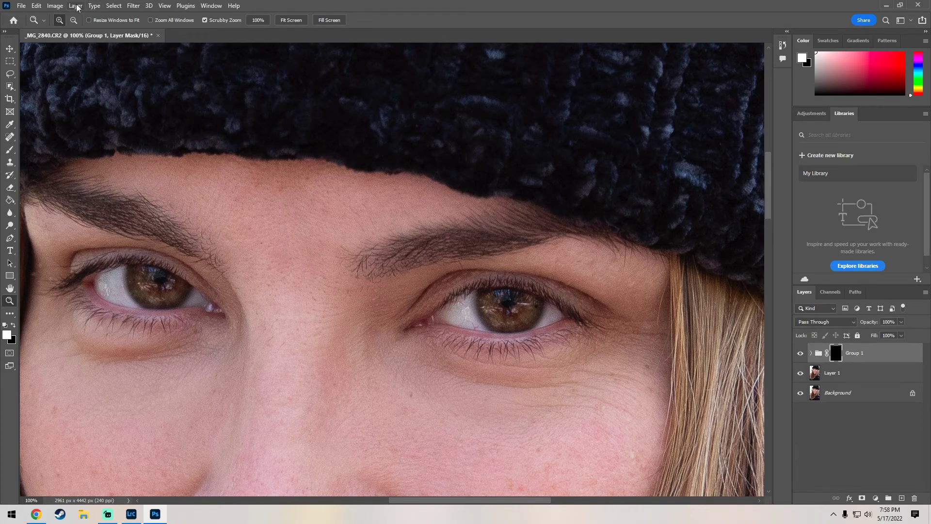
left_click(6, 154)
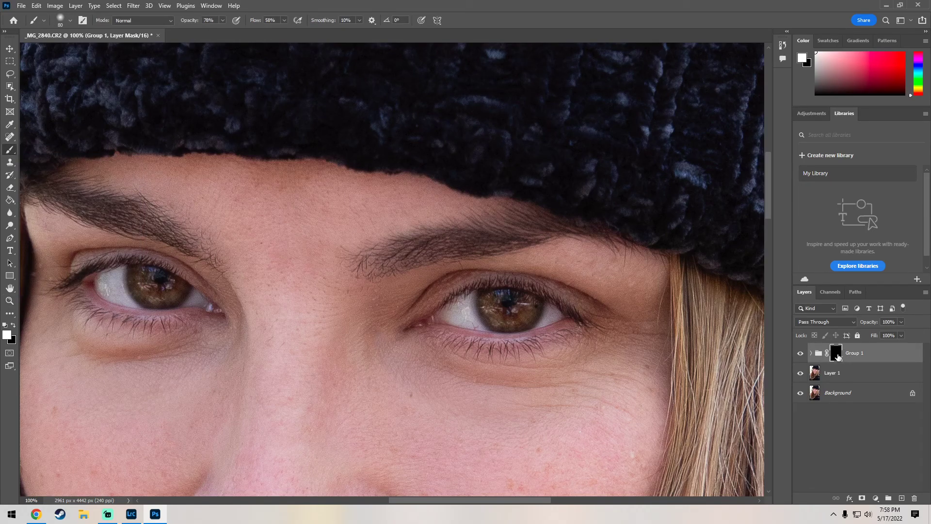
left_click_drag(508, 307, 497, 313)
left_click(223, 20)
left_click(283, 21)
left_click_drag(278, 33, 275, 33)
mouse_move(490, 311)
left_mouse_down()
mouse_move(526, 310)
mouse_move(501, 320)
mouse_move(492, 305)
mouse_move(510, 314)
mouse_move(525, 306)
mouse_move(513, 316)
mouse_move(492, 303)
mouse_move(522, 308)
mouse_move(506, 321)
mouse_move(495, 304)
left_mouse_up()
mouse_move(127, 281)
left_mouse_down()
mouse_move(145, 267)
mouse_move(145, 286)
mouse_move(172, 286)
mouse_move(155, 292)
mouse_move(144, 275)
mouse_move(149, 286)
mouse_move(174, 290)
mouse_move(147, 285)
left_mouse_up()
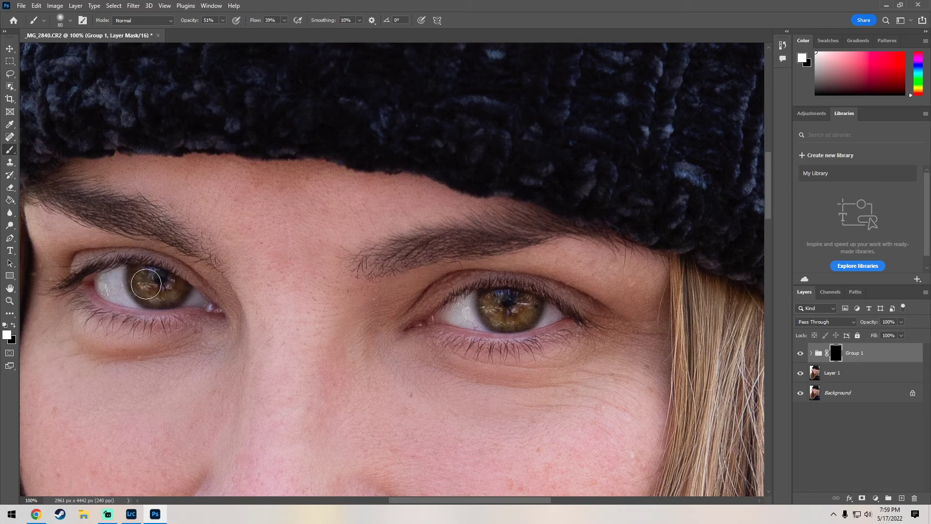
Compare the eyes with Group 1 hidden and shown, both close up and with the whole portrait in view
left_click(800, 354)
left_click(800, 353)
left_click(800, 353)
left_click(800, 353)
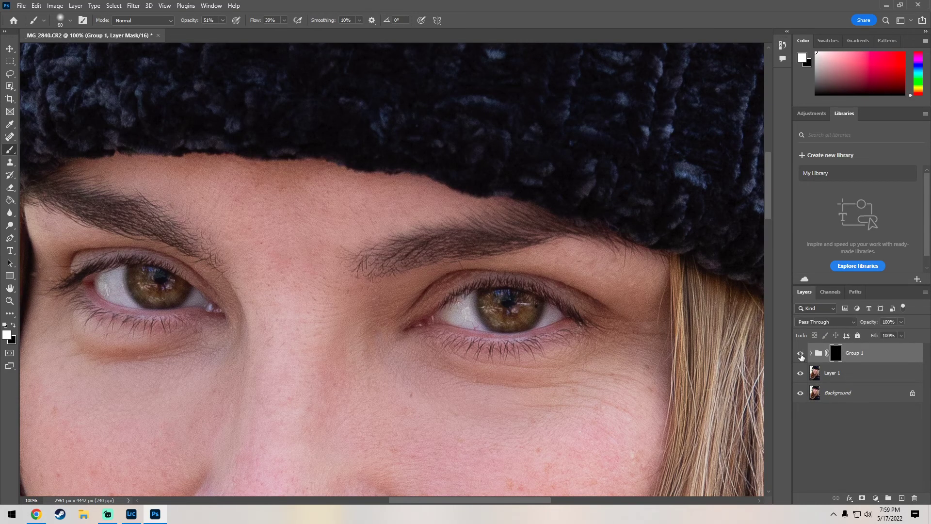
left_click(9, 301)
right_click(342, 270)
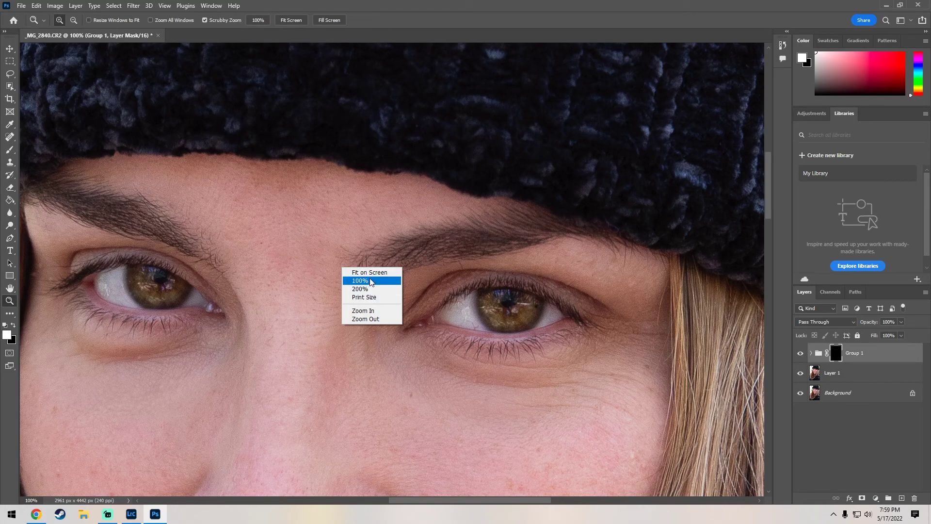
left_click(361, 272)
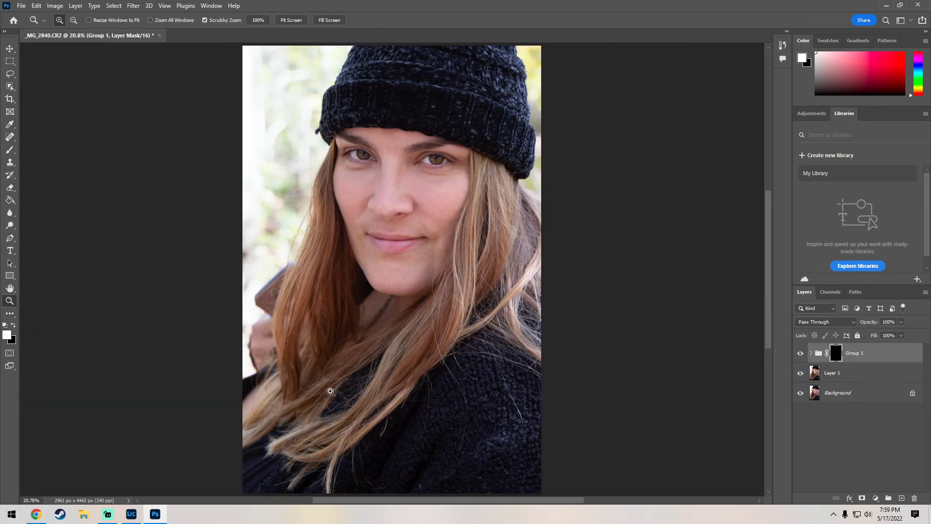
left_click(800, 354)
left_click(800, 355)
Duplicate Layer 1 beneath the eye adjustment group
left_click(830, 375)
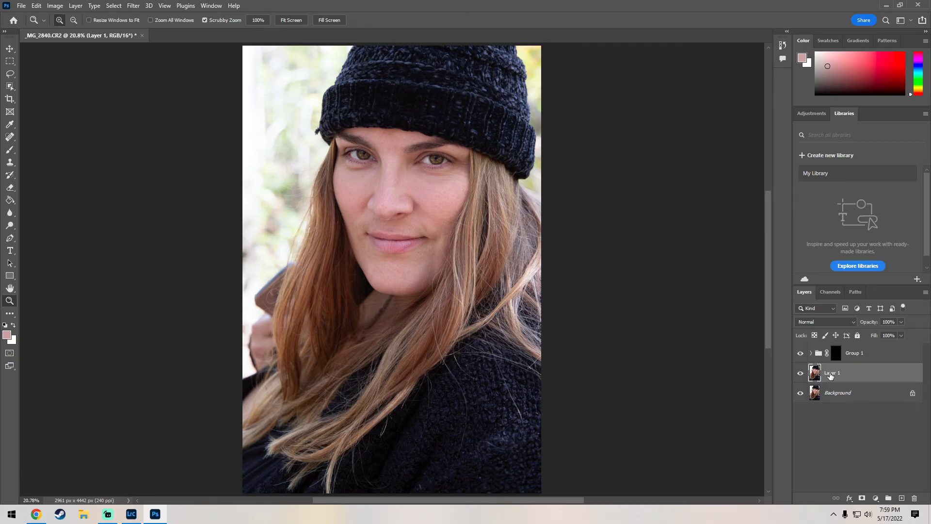
key("ctrl+g")
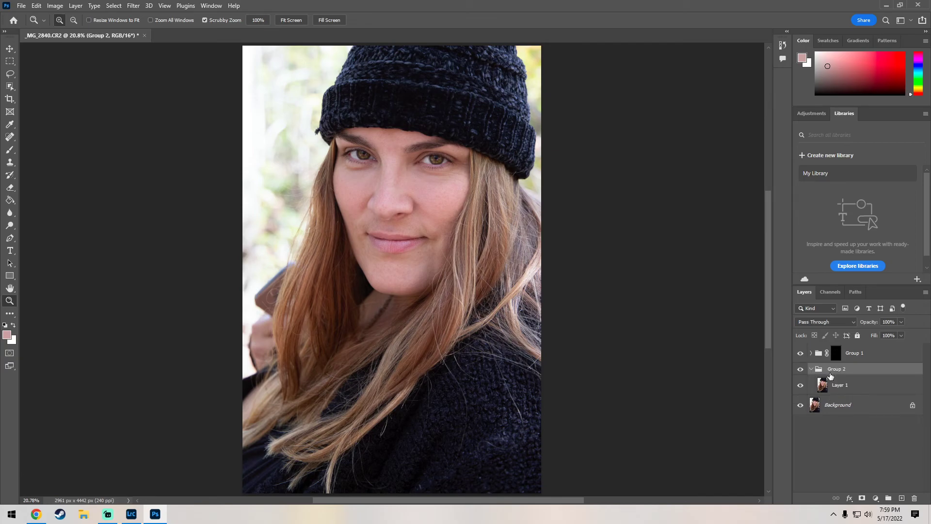
key("ctrl+z")
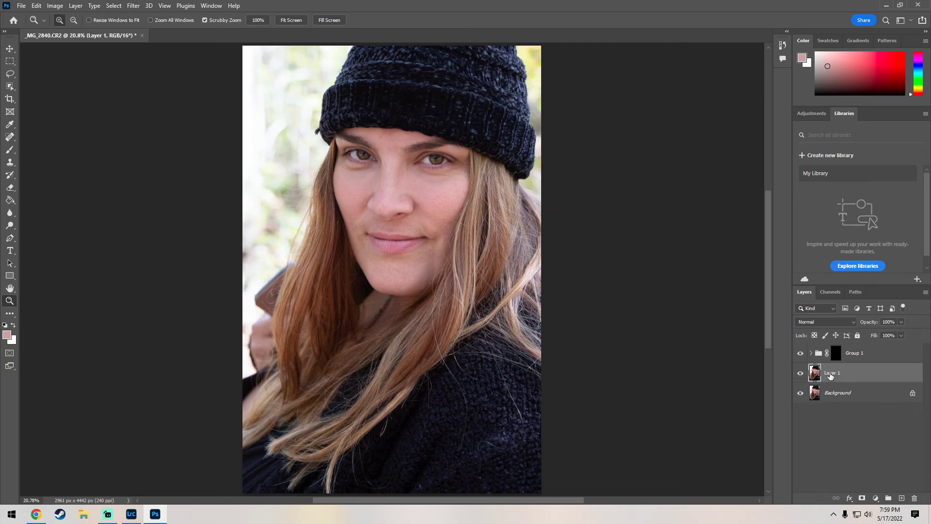
key("ctrl+j")
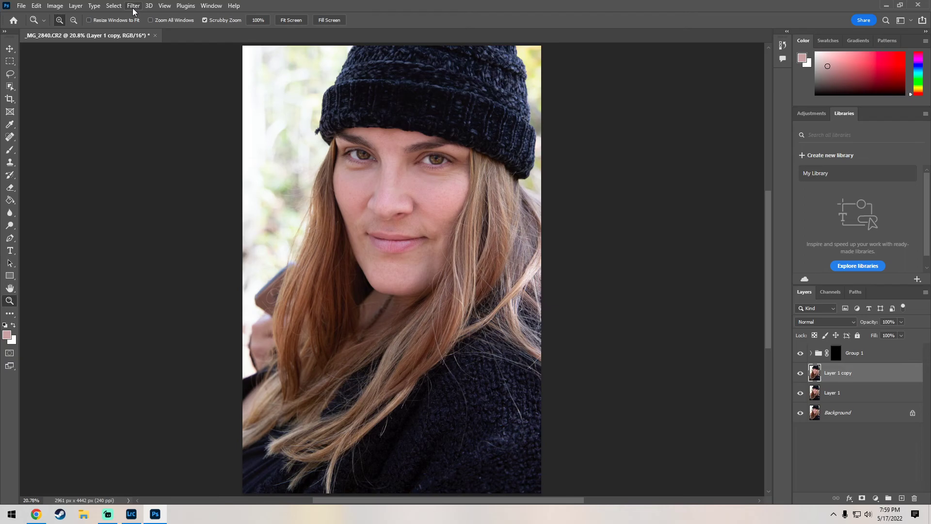
Apply a High Pass filter with a 2.3-pixel radius to Layer 1 copy
left_click_drag(411, 151, 445, 204)
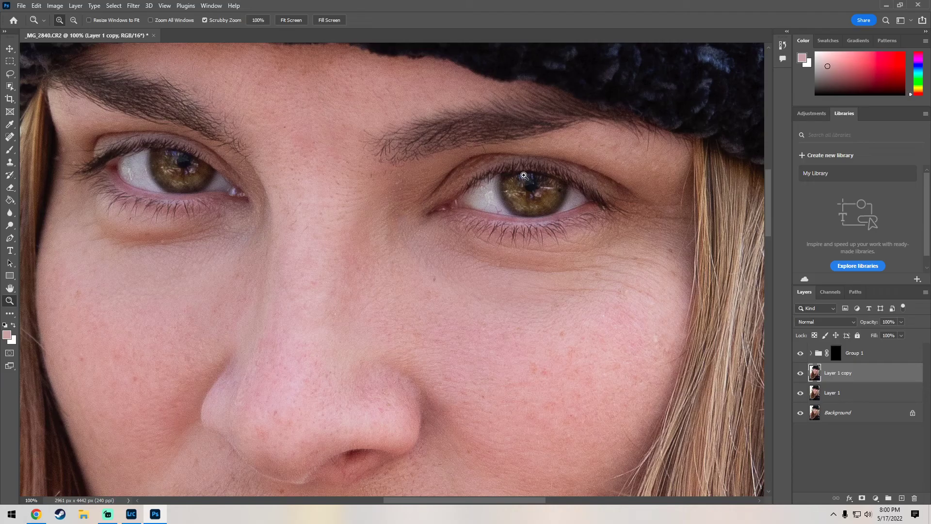
left_click(135, 6)
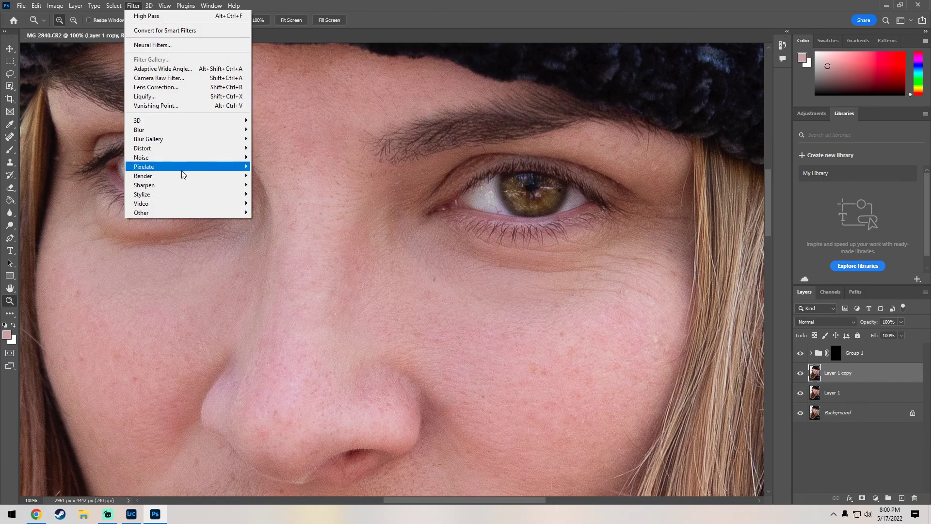
mouse_move(193, 213)
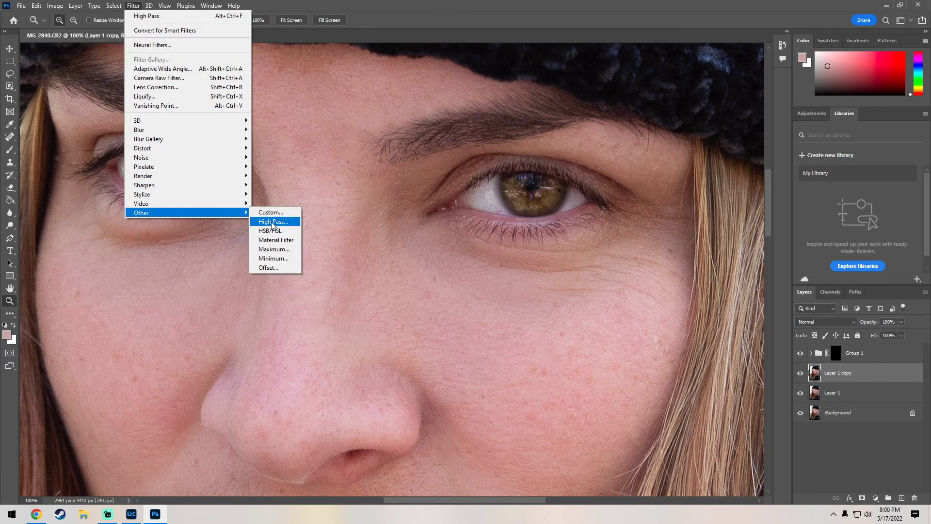
left_click(271, 221)
left_click_drag(565, 279, 541, 276)
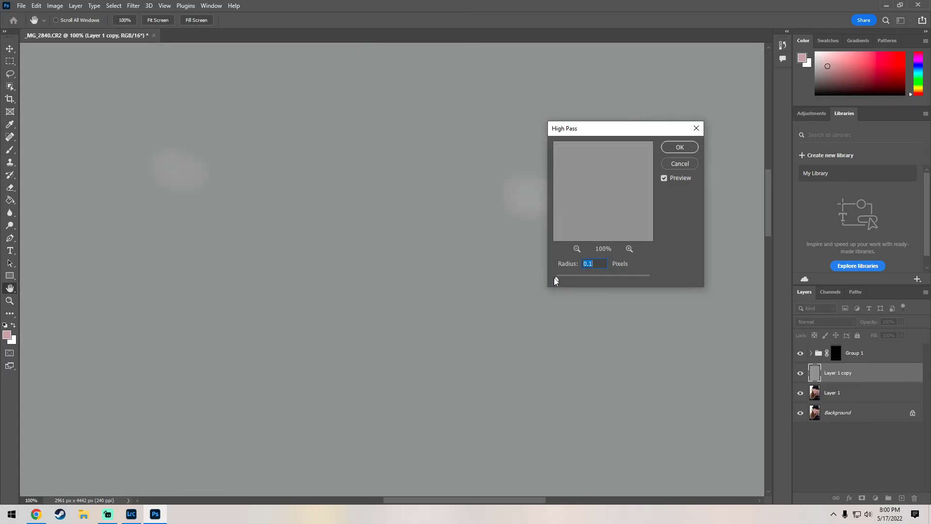
left_click_drag(554, 277, 561, 275)
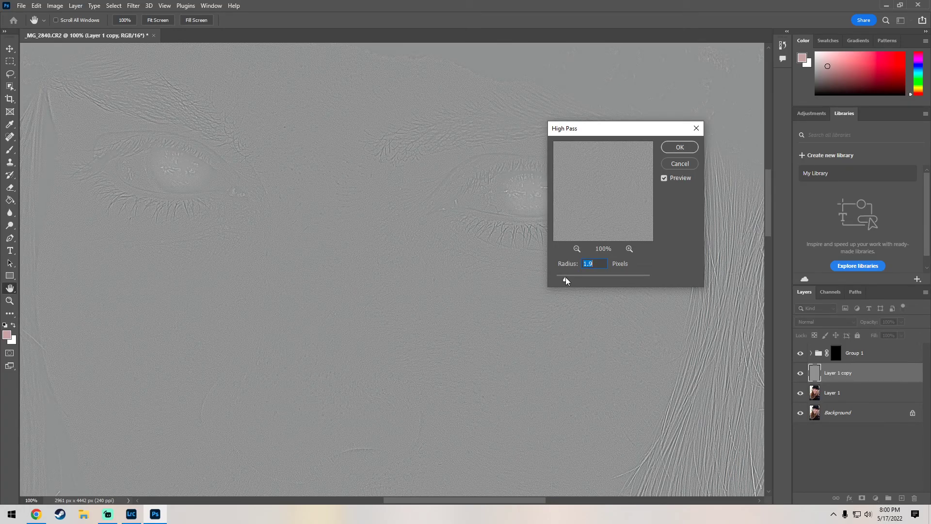
left_click_drag(566, 276, 568, 275)
left_click(677, 152)
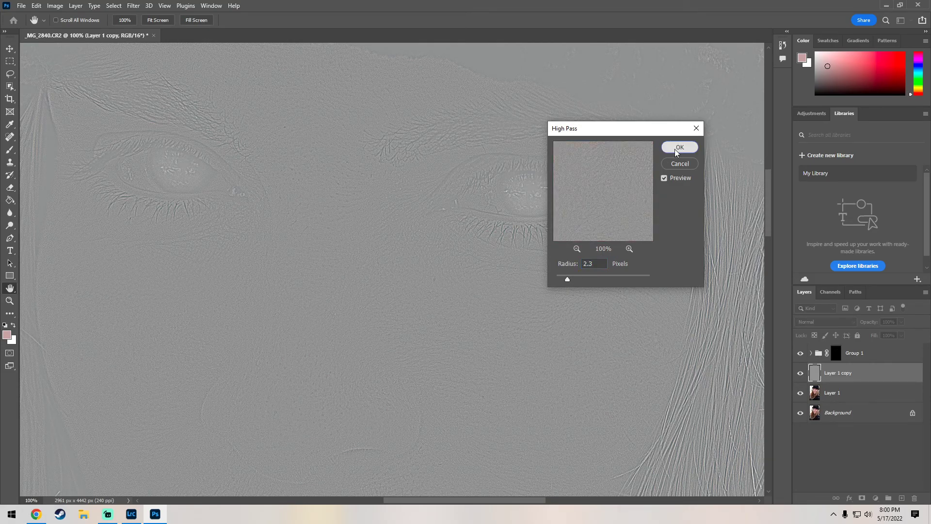
key("z")
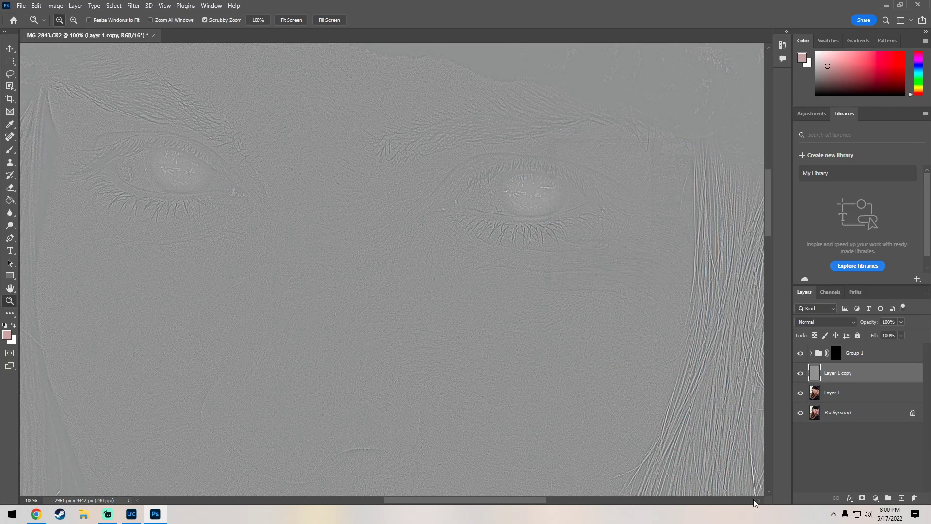
Set Layer 1 copy's blend mode to Vivid Light and compare the face with the layer hidden and shown
left_click(853, 322)
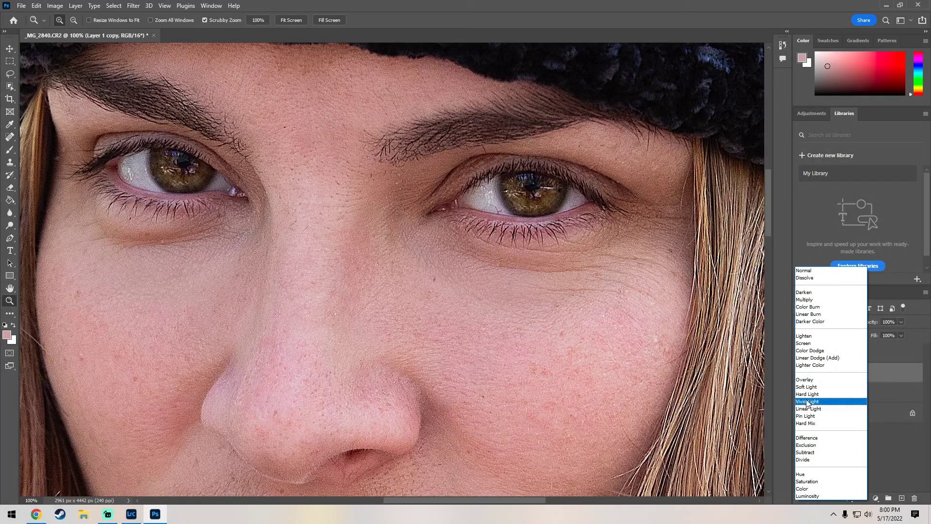
left_click(807, 402)
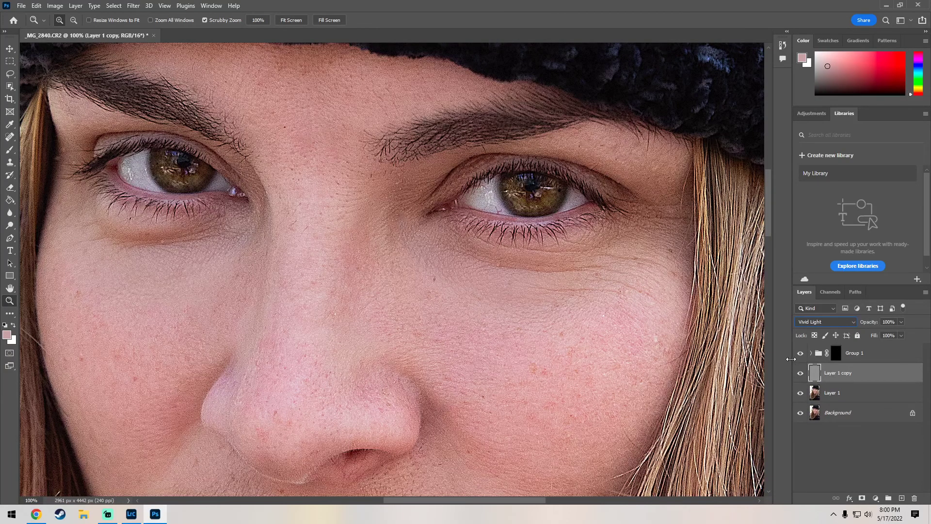
left_click(800, 373)
left_click(799, 374)
left_click(800, 374)
left_click(800, 373)
left_click(800, 373)
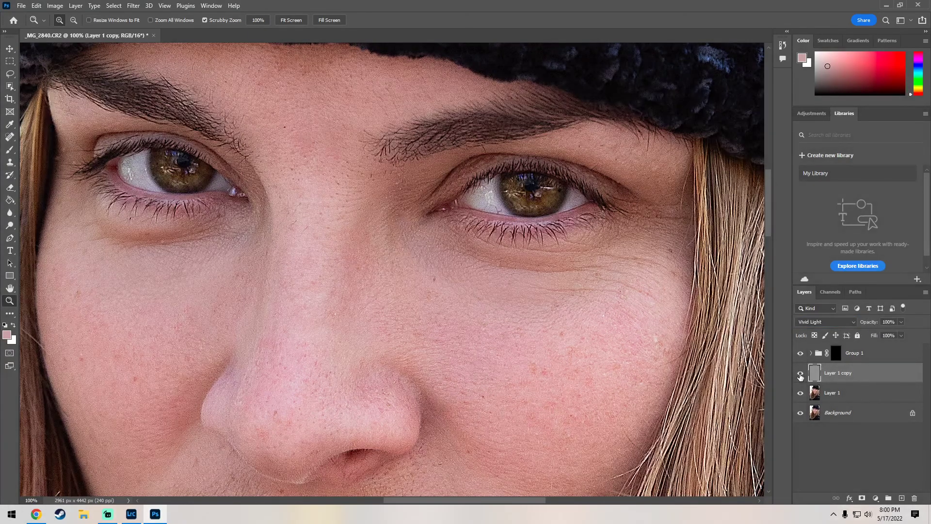
Add a layer mask to Layer 1 copy and invert it to black
left_click(862, 498)
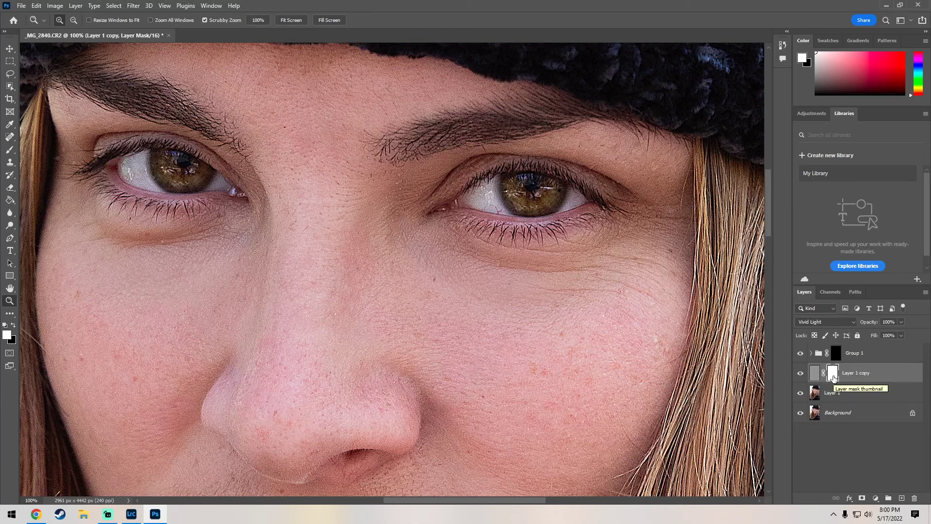
left_click_drag(833, 378, 833, 379)
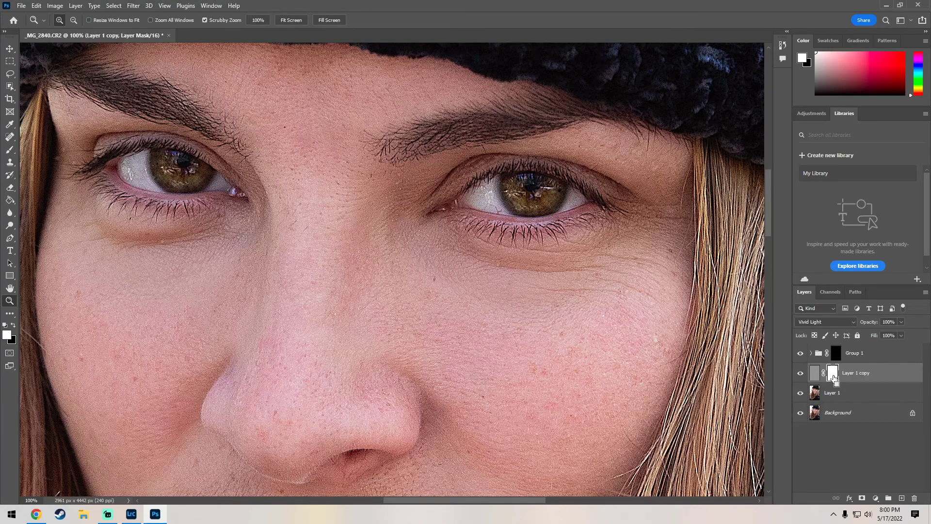
key("ctrl+i")
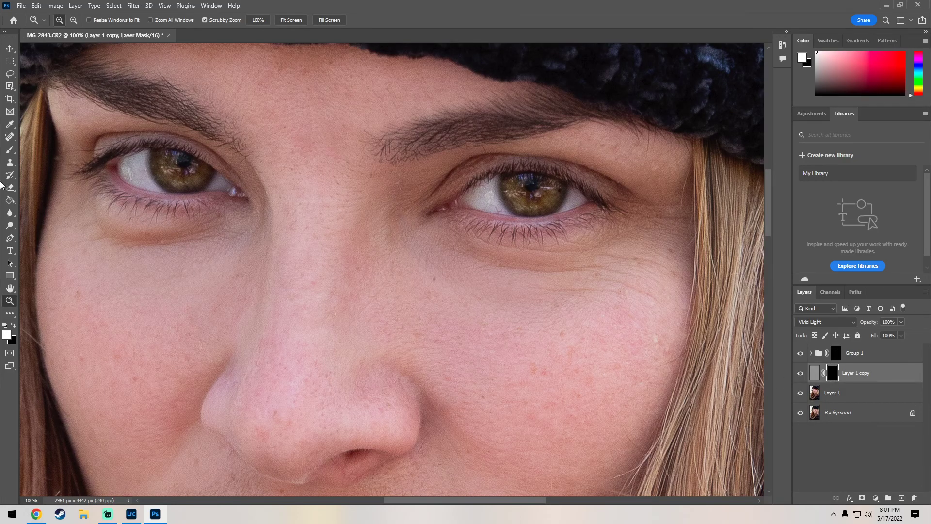
Paint white over the eyelashes and eyebrows on Layer 1 copy's mask with a soft brush at 51% opacity and 39% flow
left_click(8, 151)
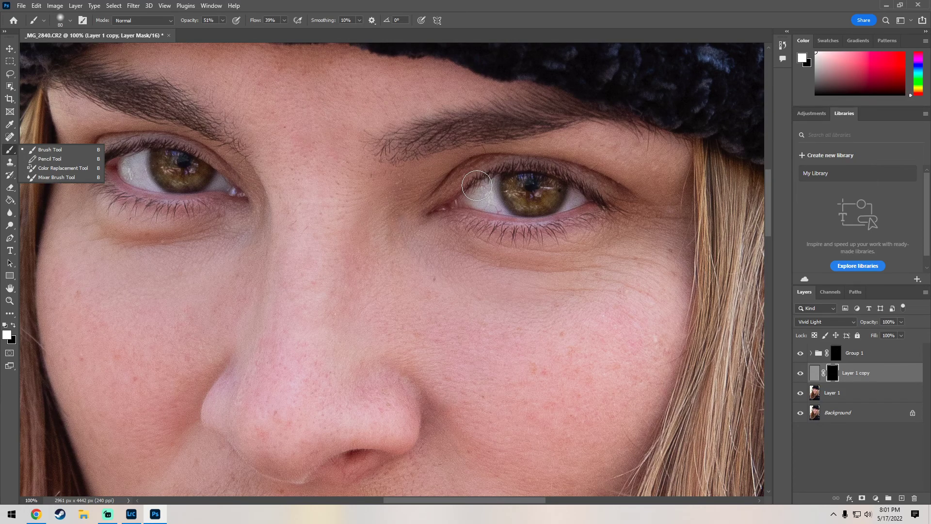
key("bracketleft")
key("bracketleft")
key("bracketleft")
key("bracketleft")
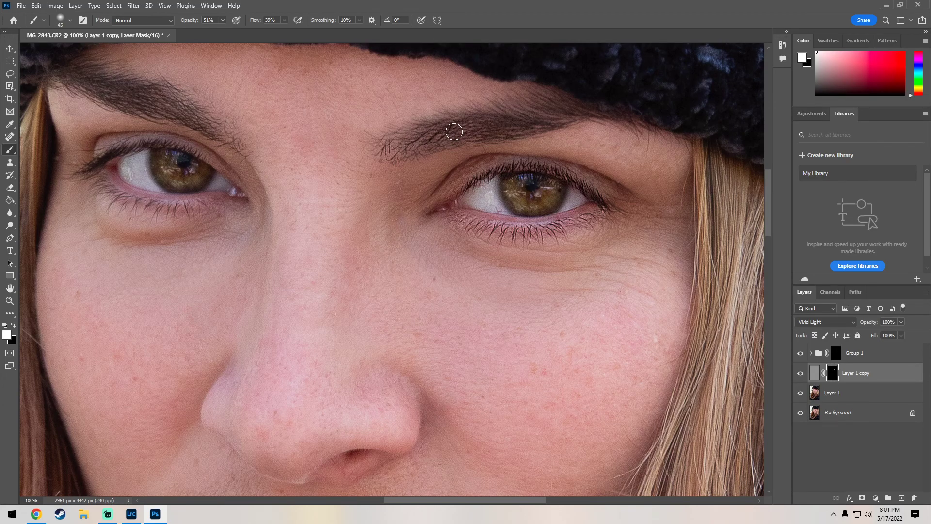
key("bracketright")
key("bracketright")
key("bracketright")
key("bracketright")
key("bracketleft")
key("bracketleft")
key("bracketleft")
Group the eye adjustment group, Group 1, together with the sharpened Layer 1 copy
left_click(10, 301)
right_click(406, 212)
left_click(425, 263)
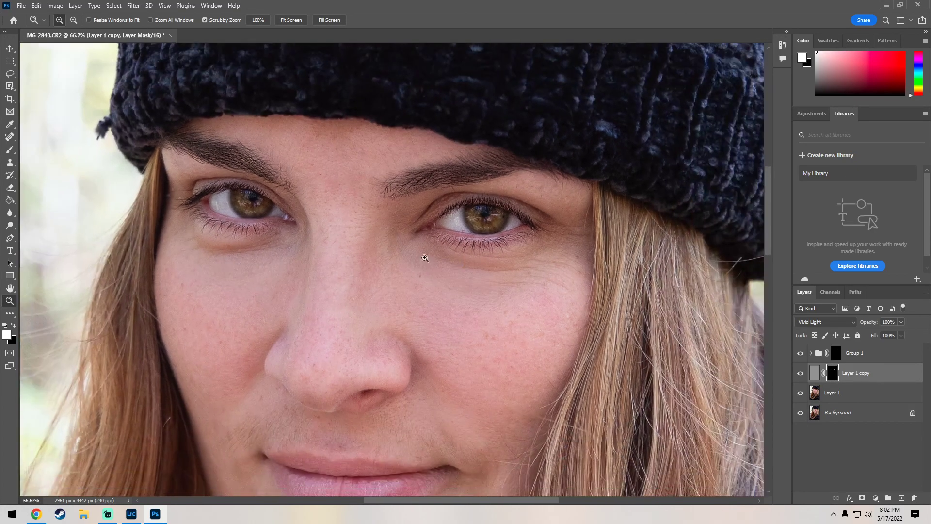
right_click(419, 237)
left_click(434, 287)
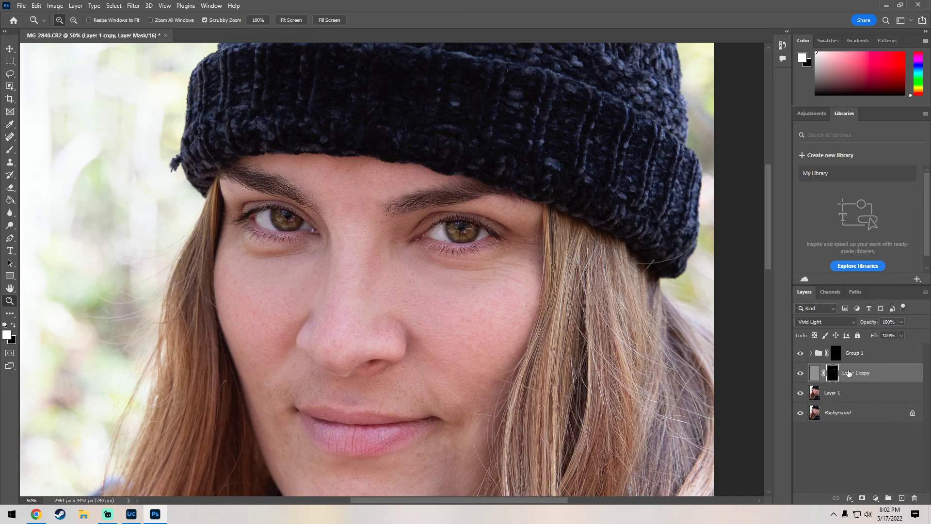
left_click(854, 355)
left_click(854, 355, "shift")
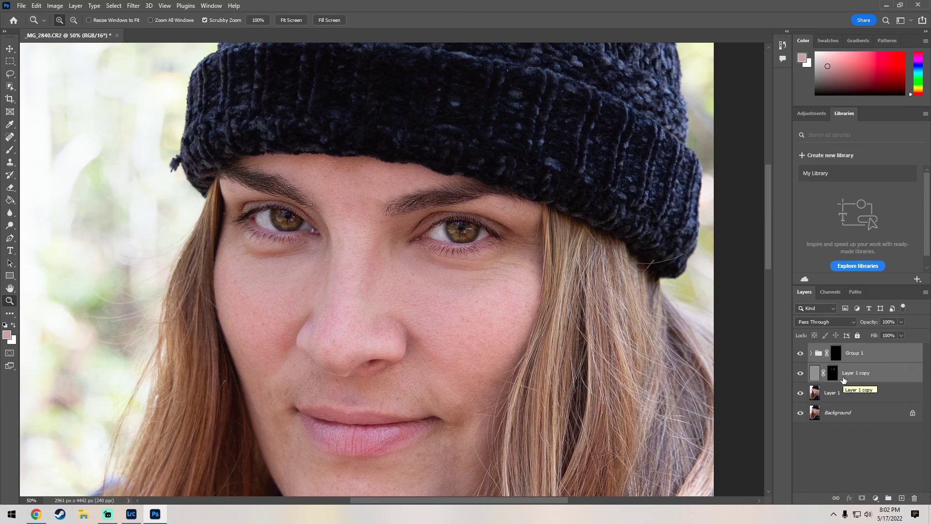
key("ctrl+g")
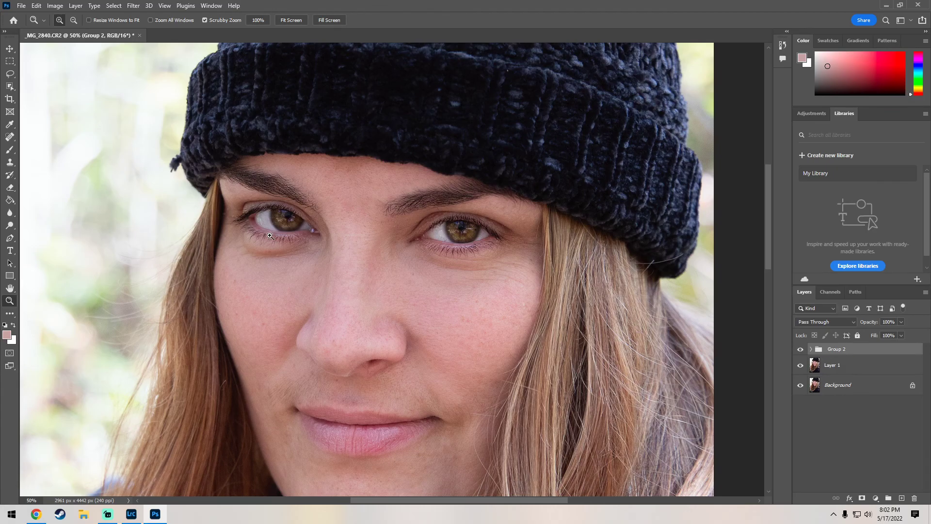
Compare the eyes close up with Group 2 hidden and shown
left_click(378, 216)
left_click(363, 194)
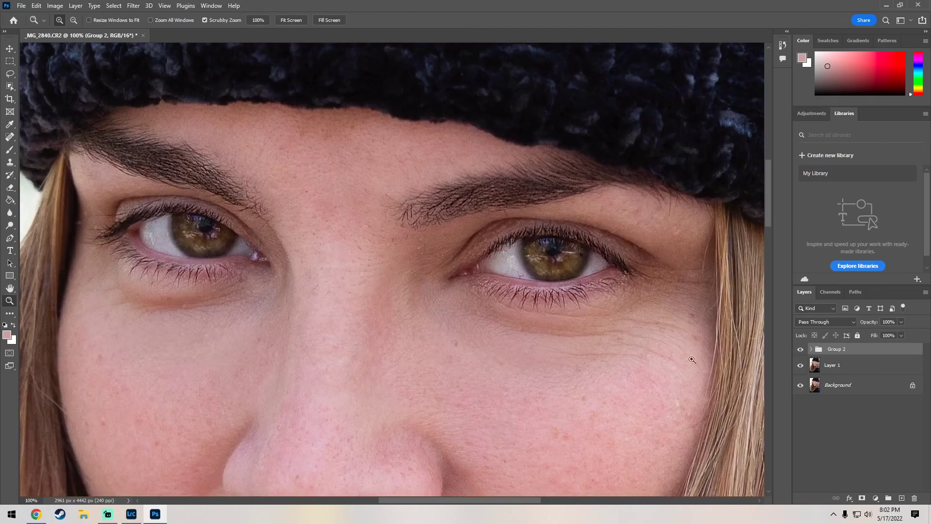
right_click(187, 225)
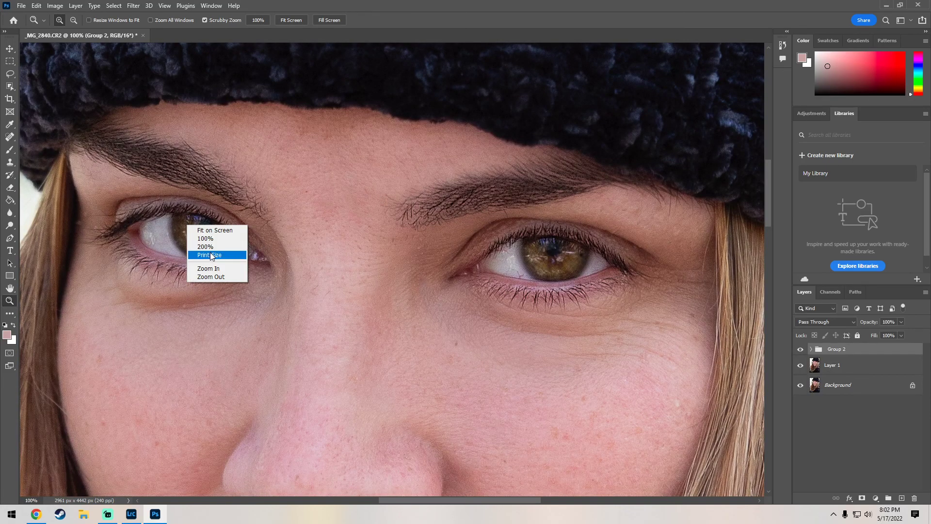
left_click(209, 277)
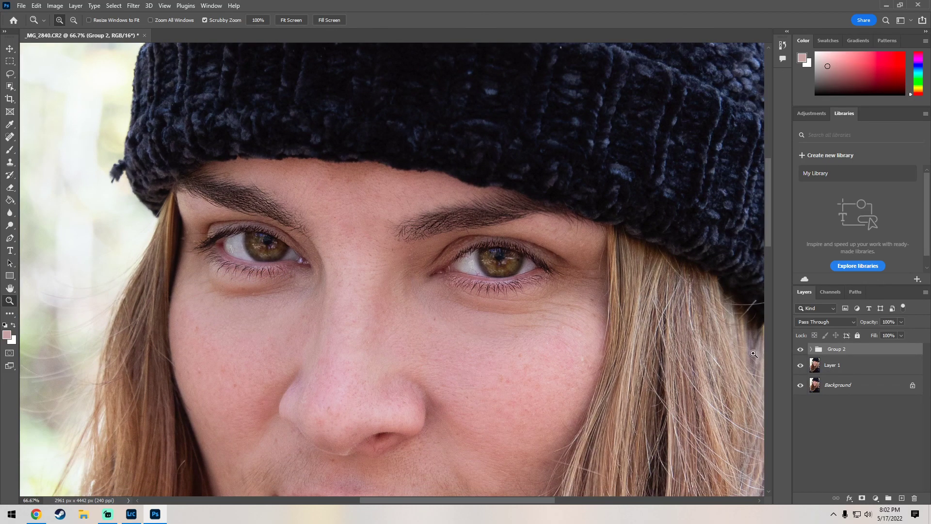
left_click(800, 350)
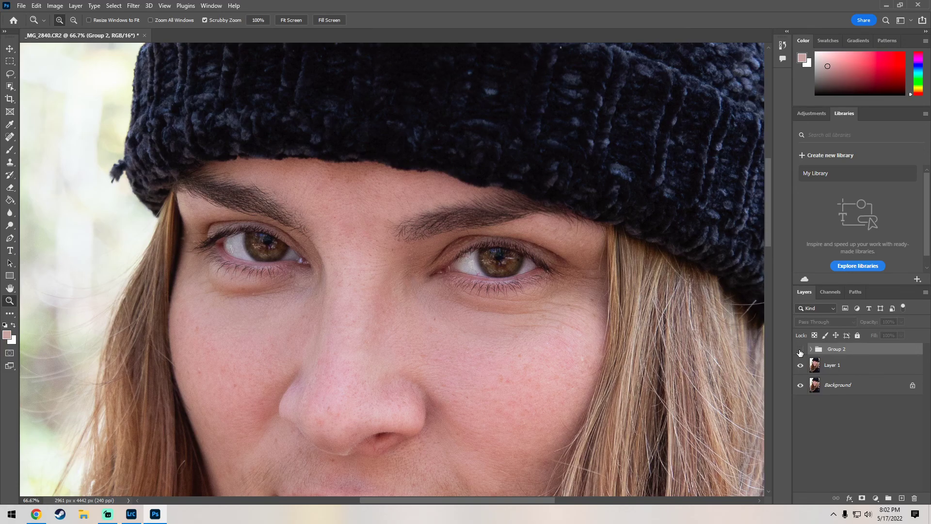
left_click(800, 350)
left_click(800, 350)
left_click(800, 350)
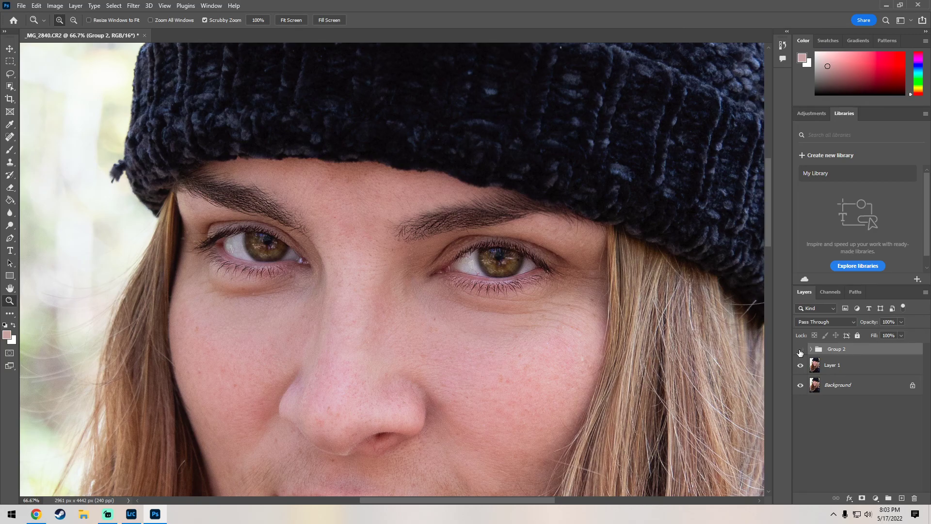
left_click(799, 351)
Duplicate Layer 1 beneath Group 2
left_click(263, 252)
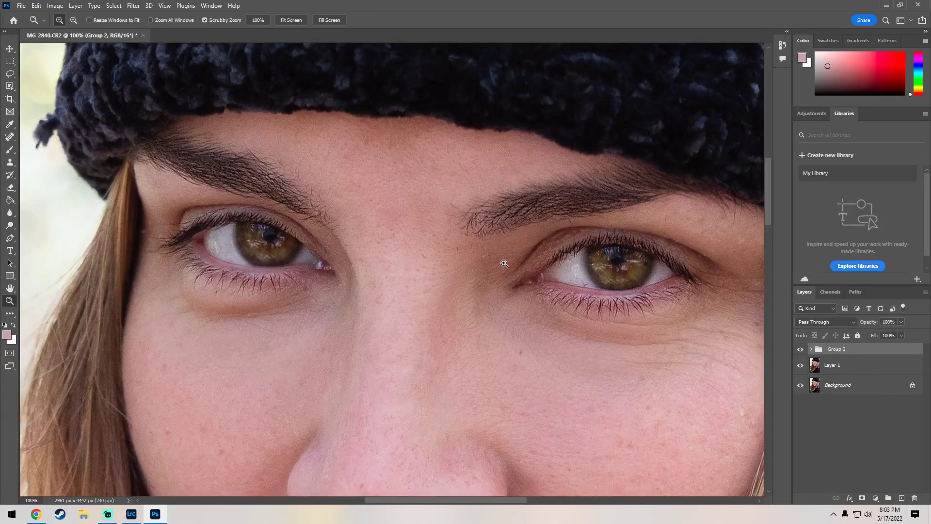
left_click(836, 370)
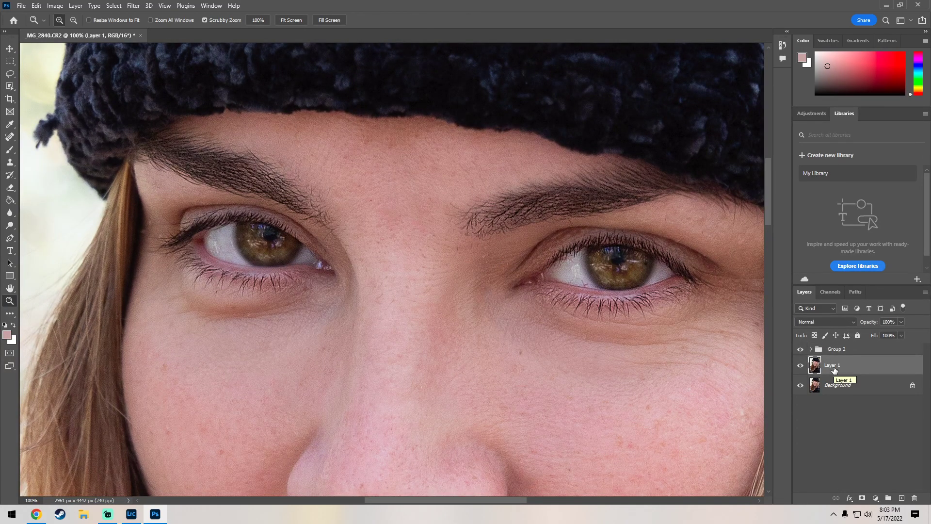
key("ctrl+j")
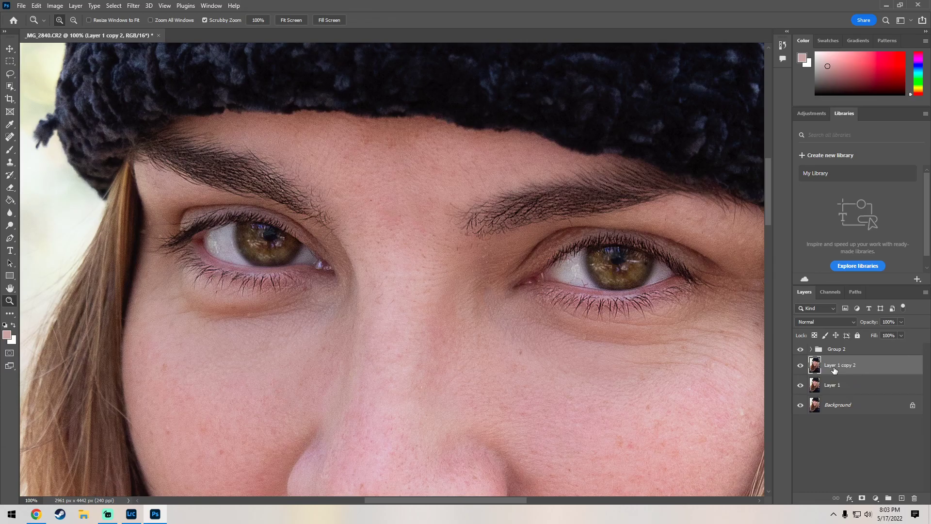
Remove the red veins from the white of the subject's left eye with a small content-aware Spot Healing Brush in Lighten mode
left_click(239, 231)
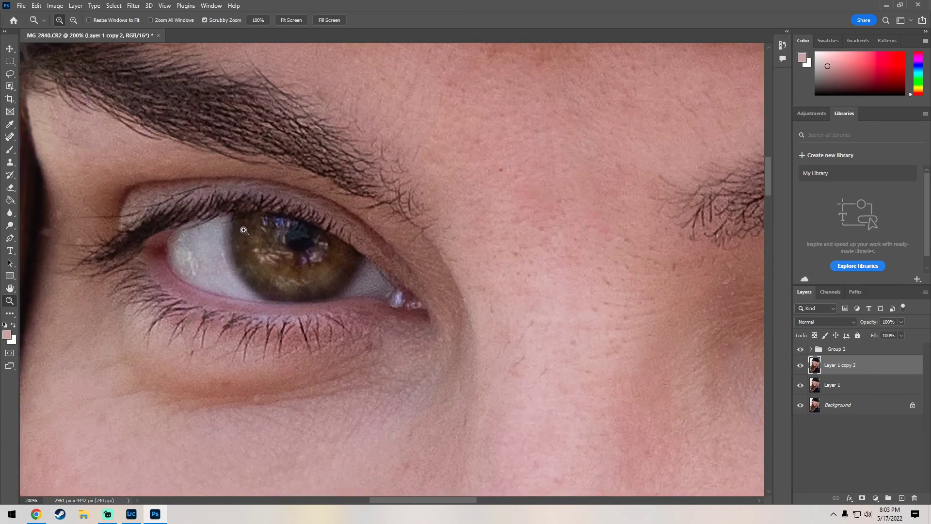
left_click(209, 274)
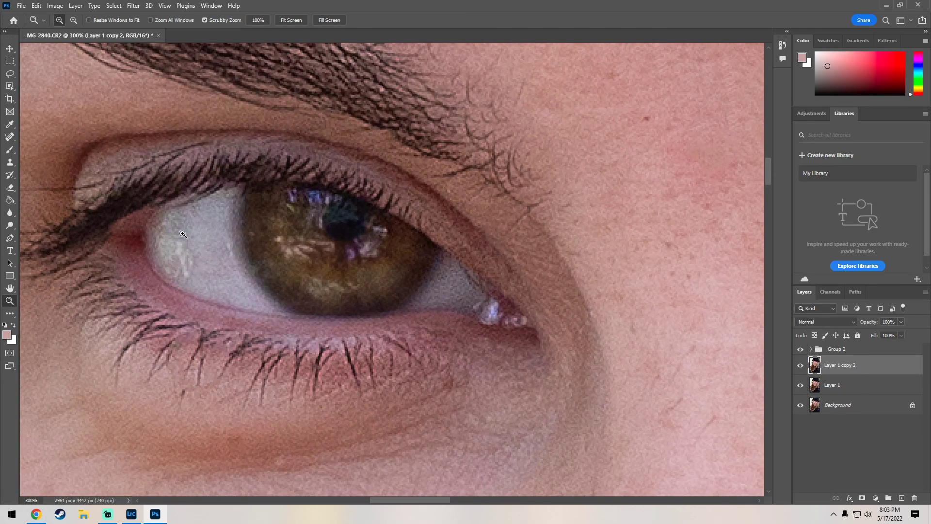
left_click_drag(385, 498, 519, 501)
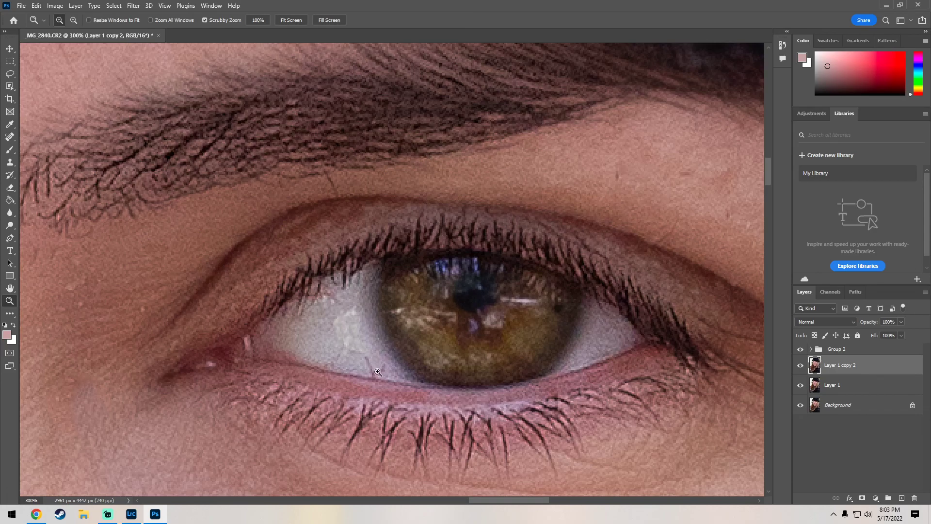
left_click(11, 139)
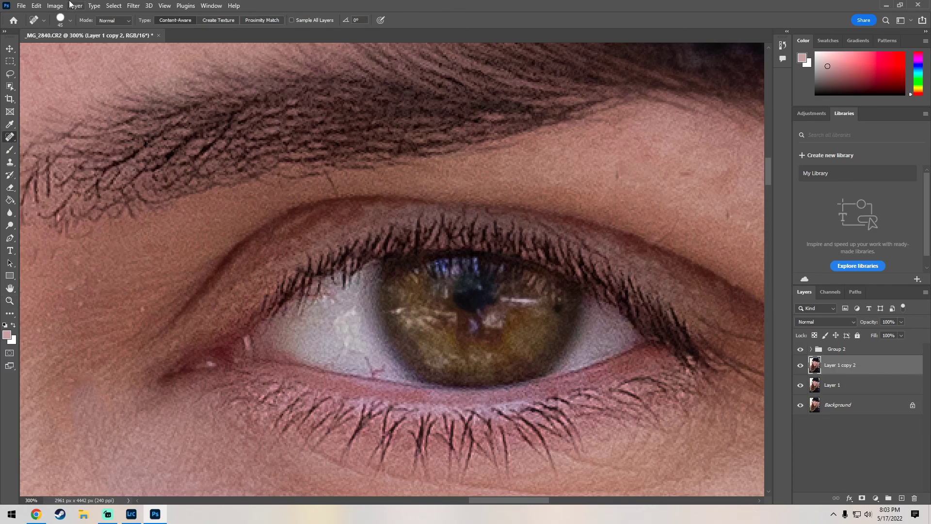
left_click(128, 22)
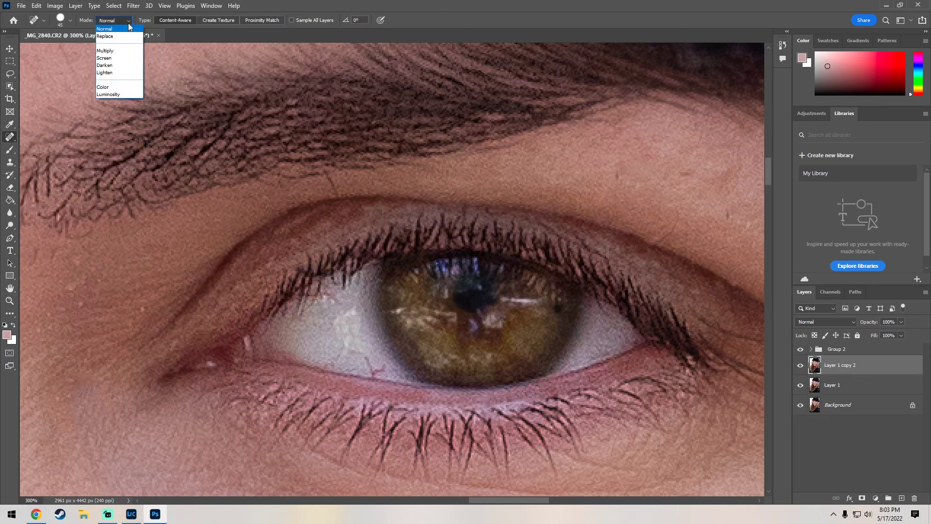
left_click(111, 73)
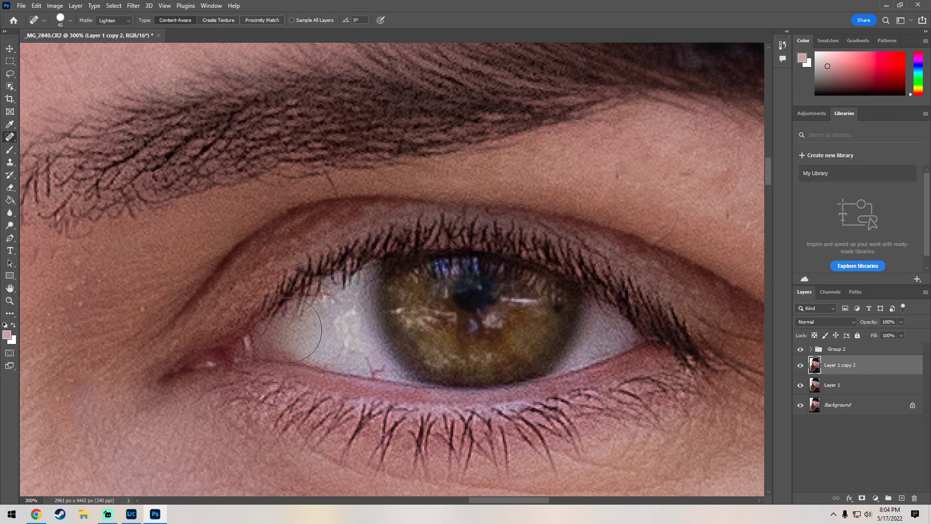
key("bracketleft")
key("bracketleft")
key("bracketleft")
key("bracketleft")
mouse_move(346, 346)
left_mouse_down()
mouse_move(359, 342)
mouse_move(371, 367)
mouse_move(362, 354)
left_mouse_up()
left_click(383, 370)
left_click(336, 356)
Compare Layer 1 copy 2 hidden and shown on the whole portrait and close up, and check Group 2 the same way
left_click(10, 301)
right_click(370, 224)
left_click(395, 229)
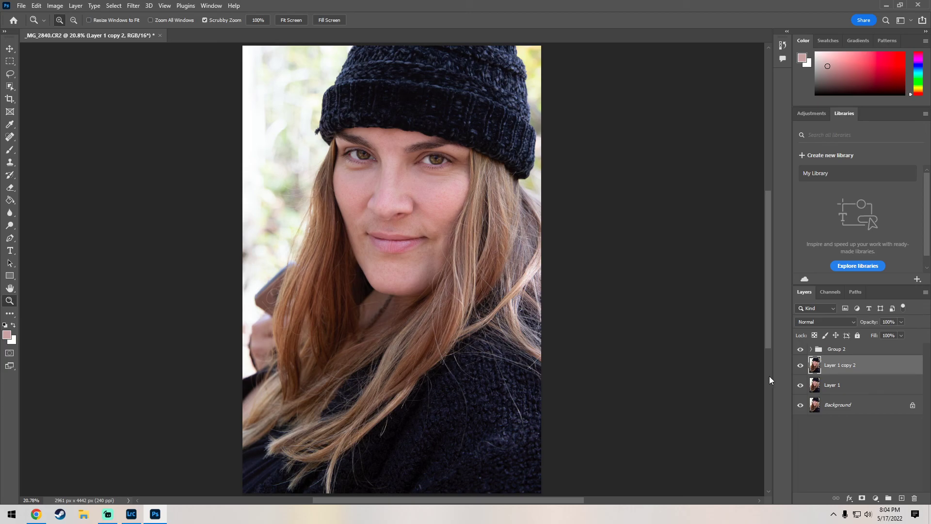
left_click(800, 365)
left_click(800, 365)
left_click(428, 148)
left_click(428, 149)
left_click(428, 148)
left_click(427, 149)
left_click(428, 149)
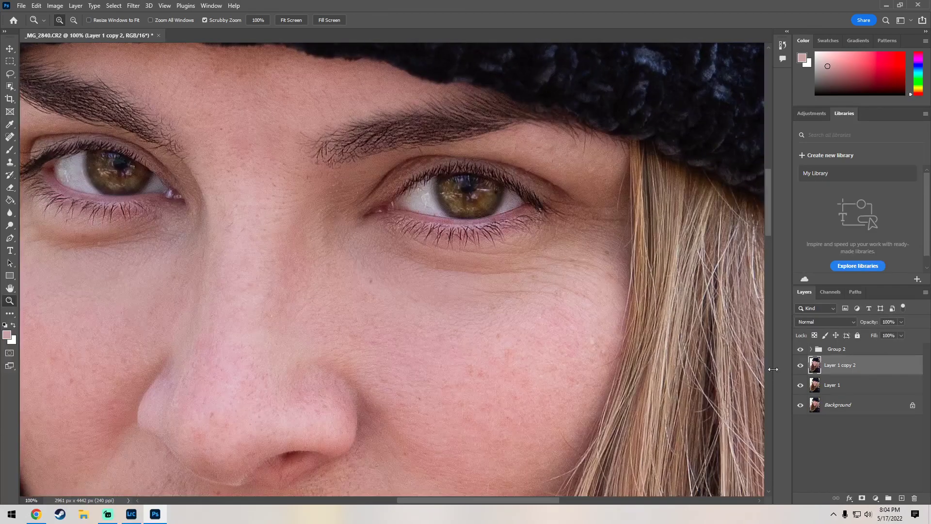
left_click(800, 366)
left_click(800, 366)
left_click(800, 367)
left_click(800, 367)
left_click(800, 349)
left_click(800, 349)
Group Group 2 with Layer 1 copy 2 and compare the eyes with the new group hidden and shown
left_click(843, 351)
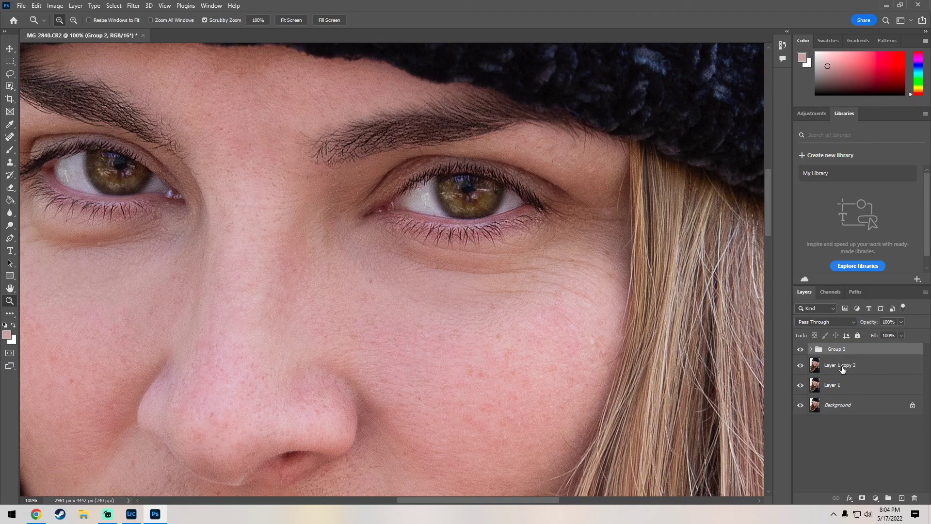
left_click(842, 370)
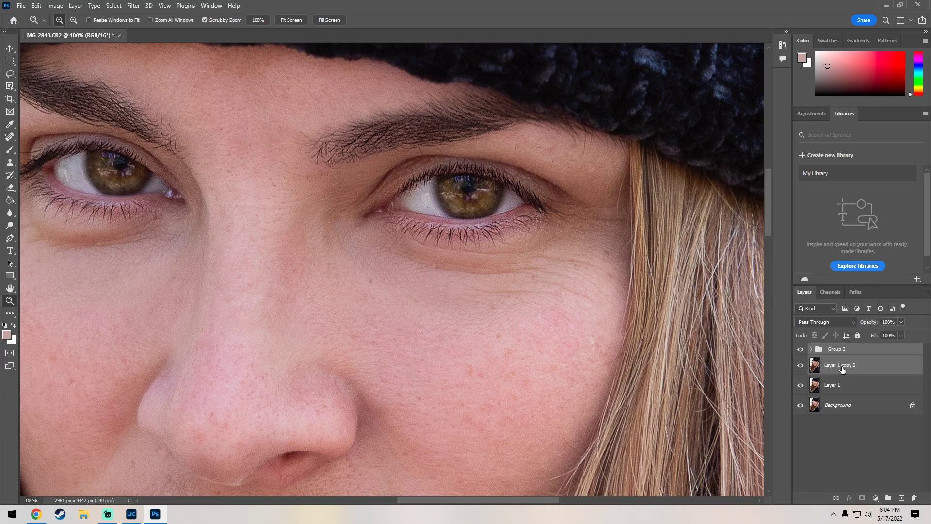
key("ctrl+g")
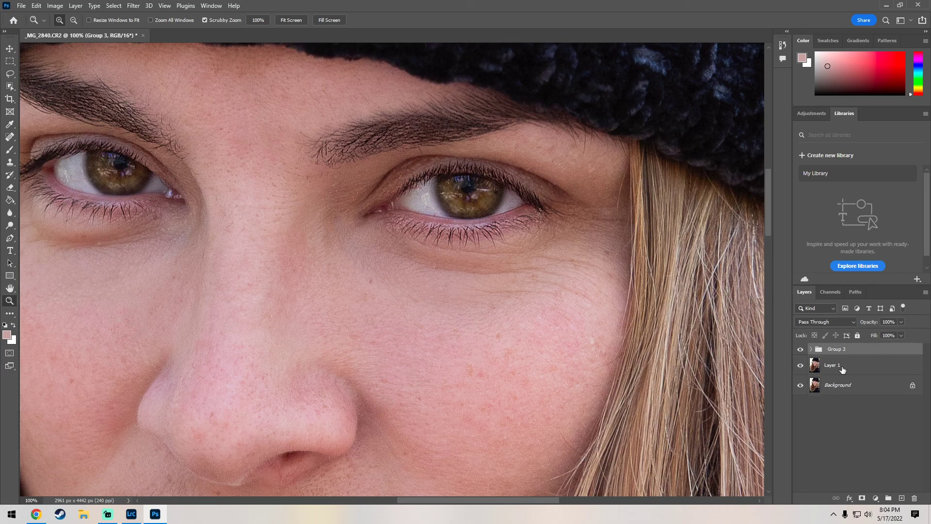
left_click(799, 350)
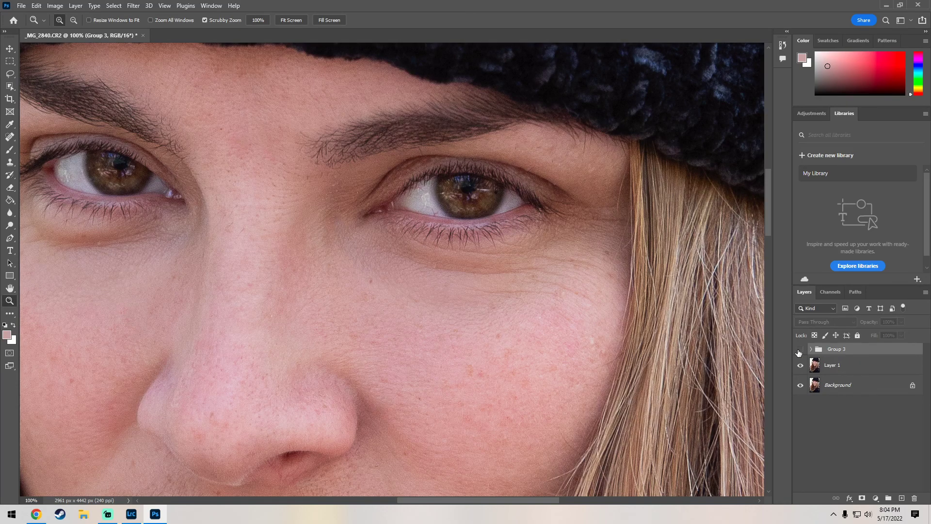
left_click(800, 350)
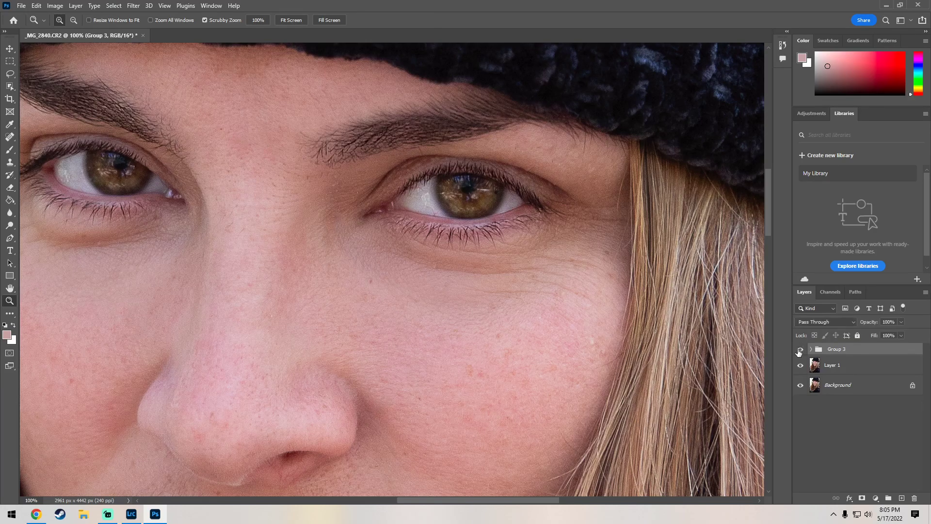